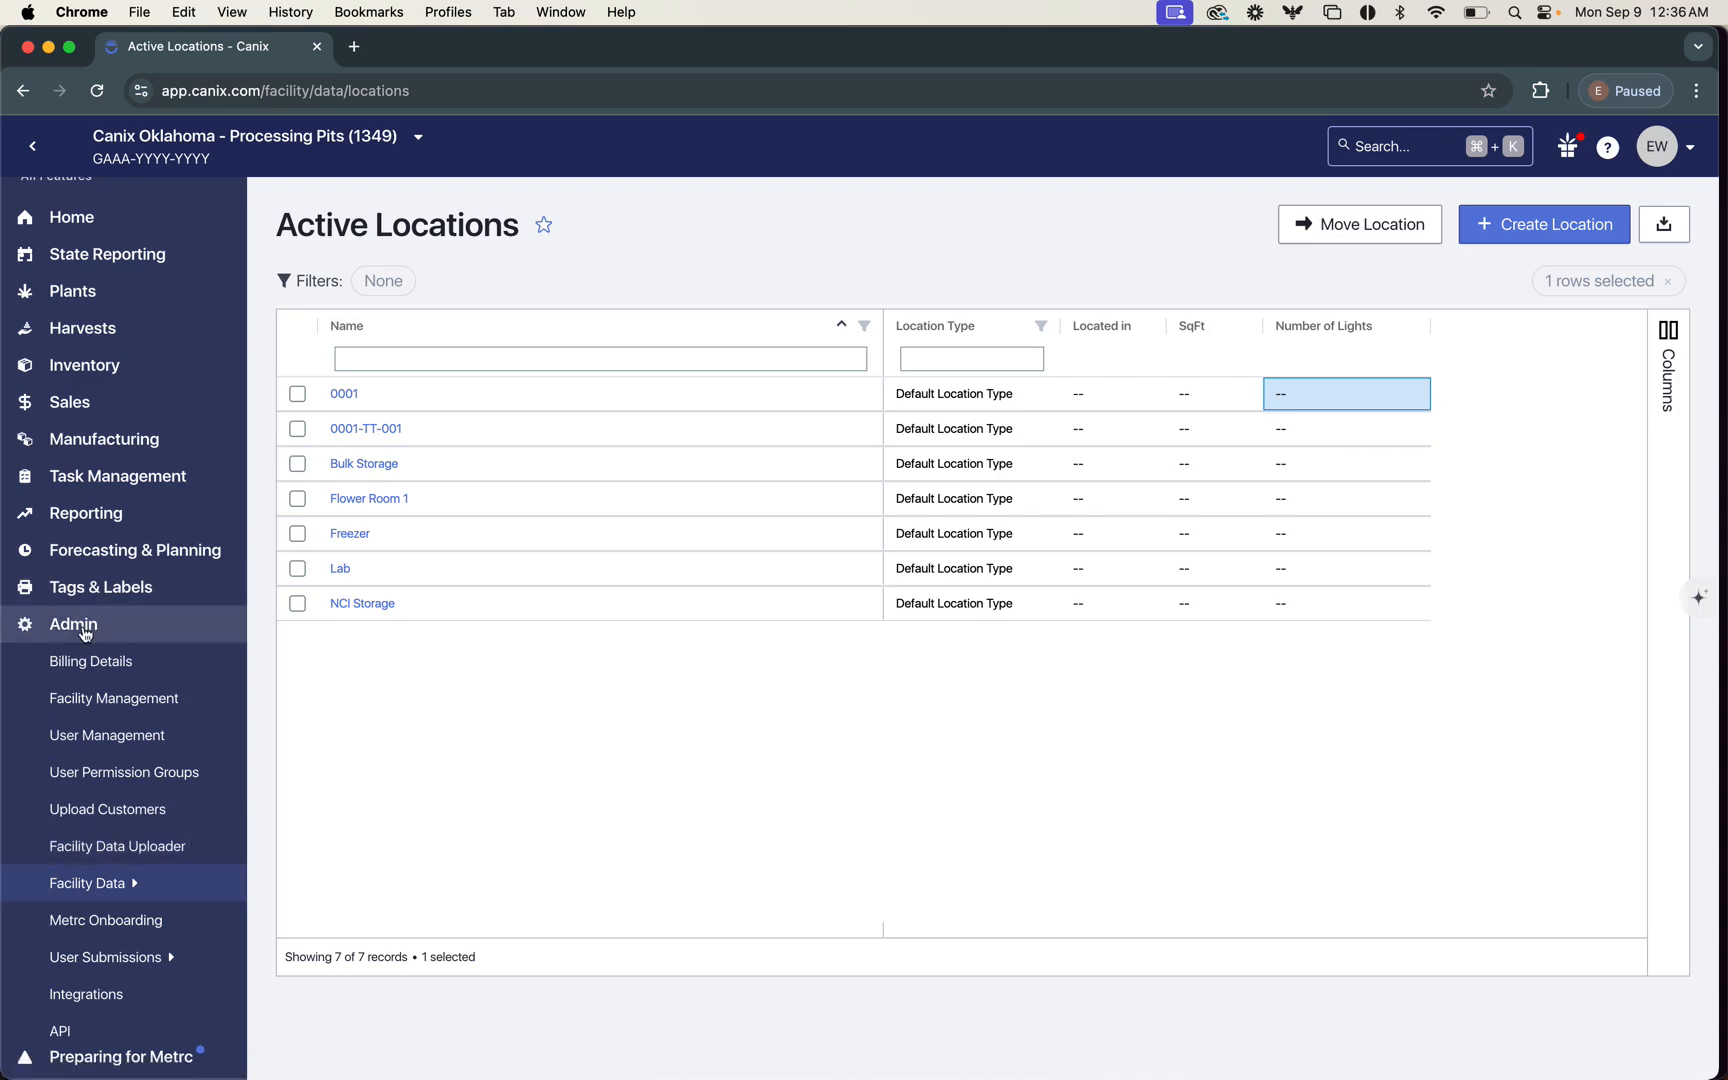
pyautogui.click(117, 882)
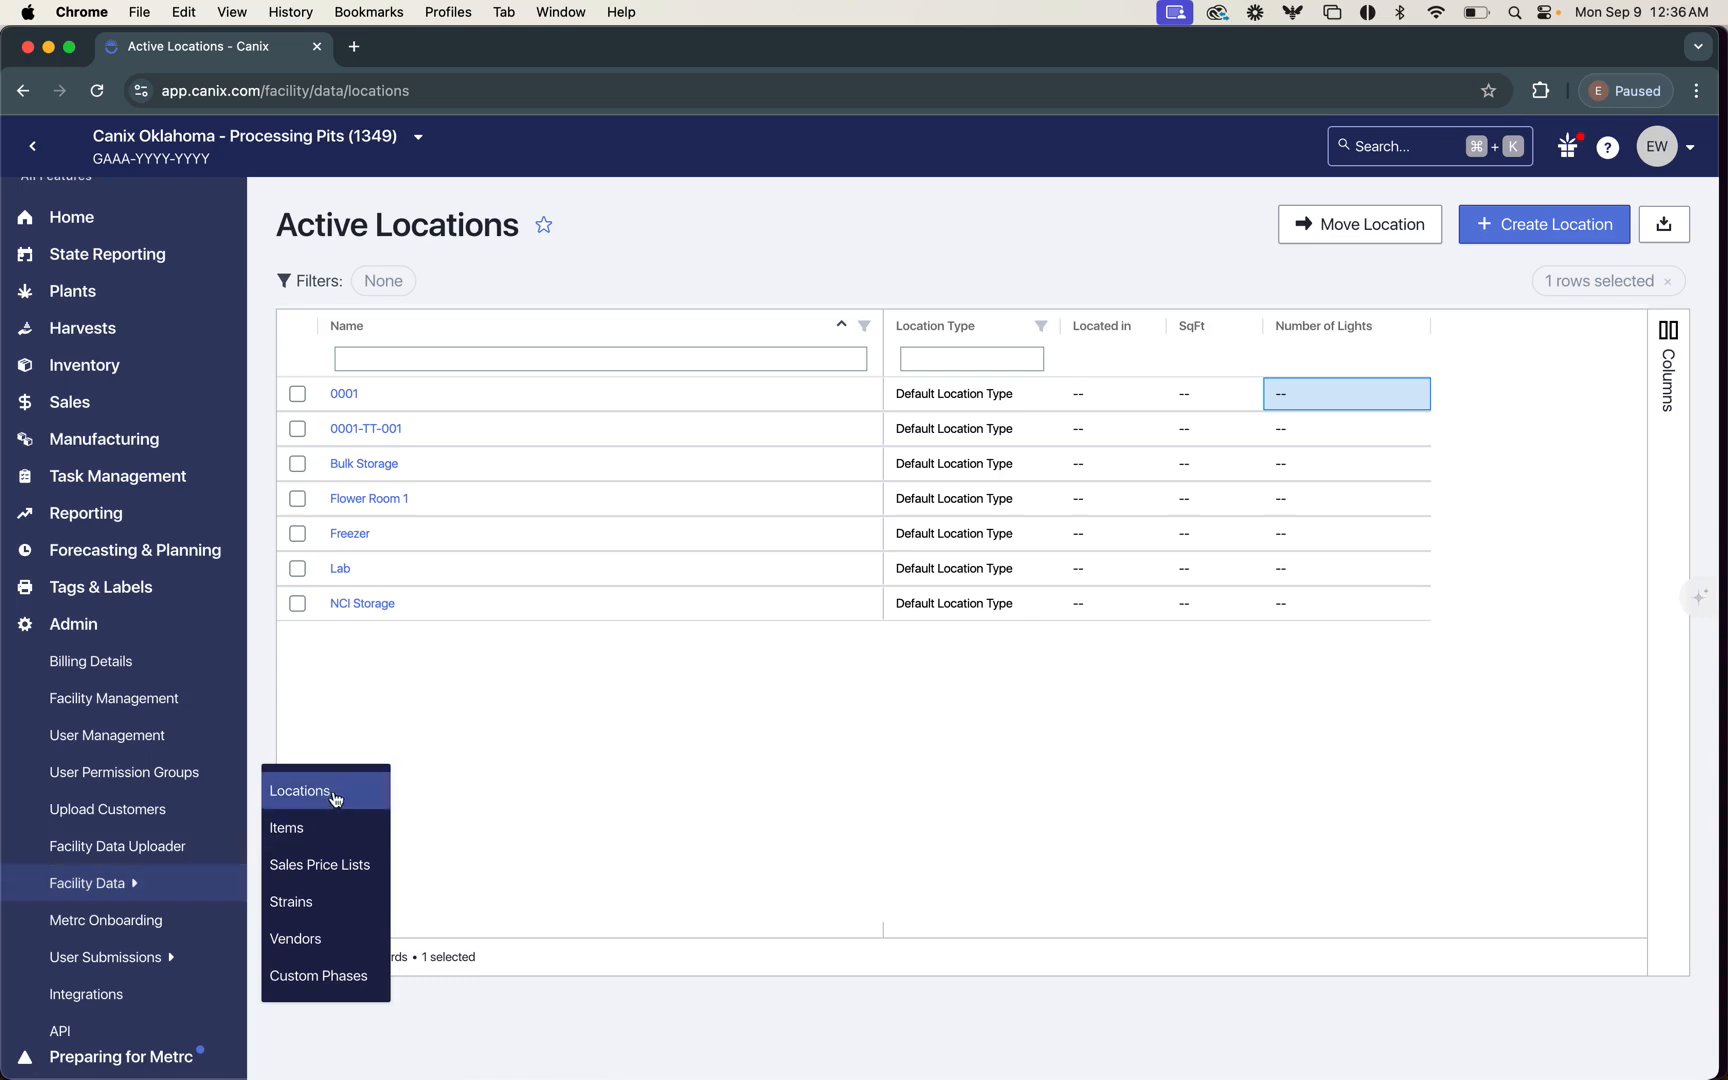
pyautogui.click(657, 758)
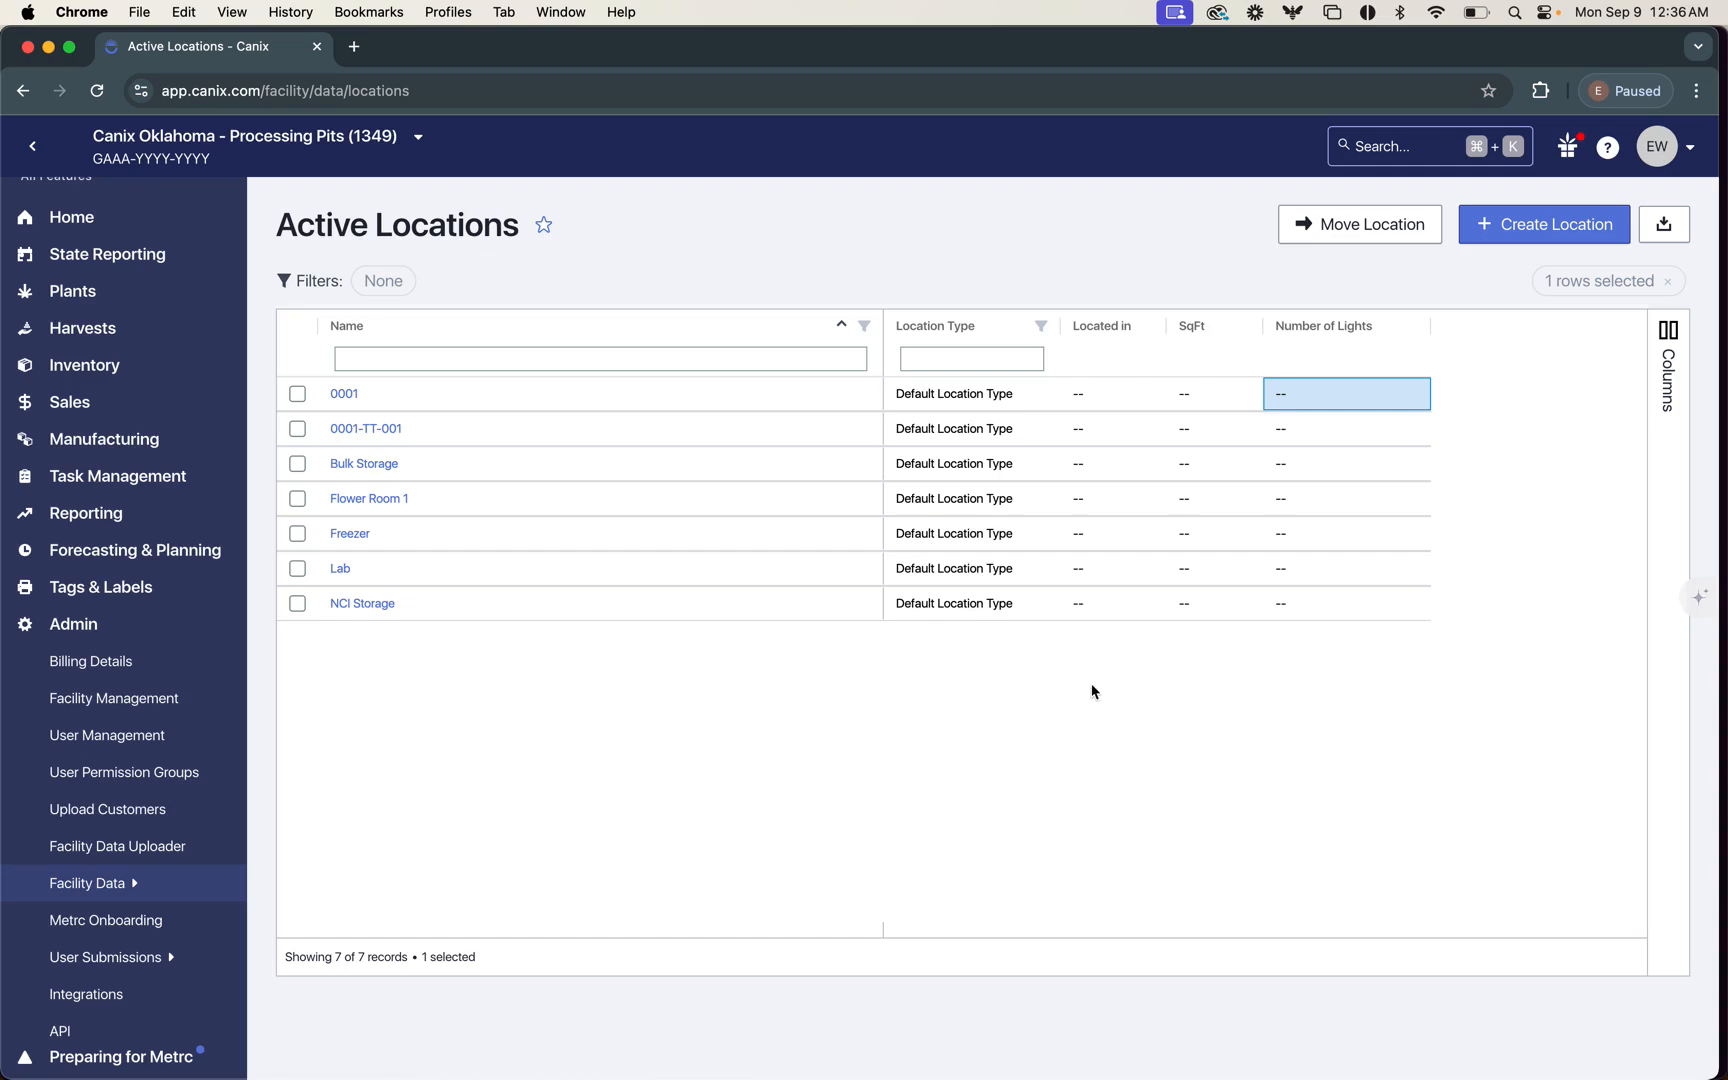
# Step: Start creating a location named "Row 2" and look through the facilities it can be assigned to
pyautogui.click(1517, 228)
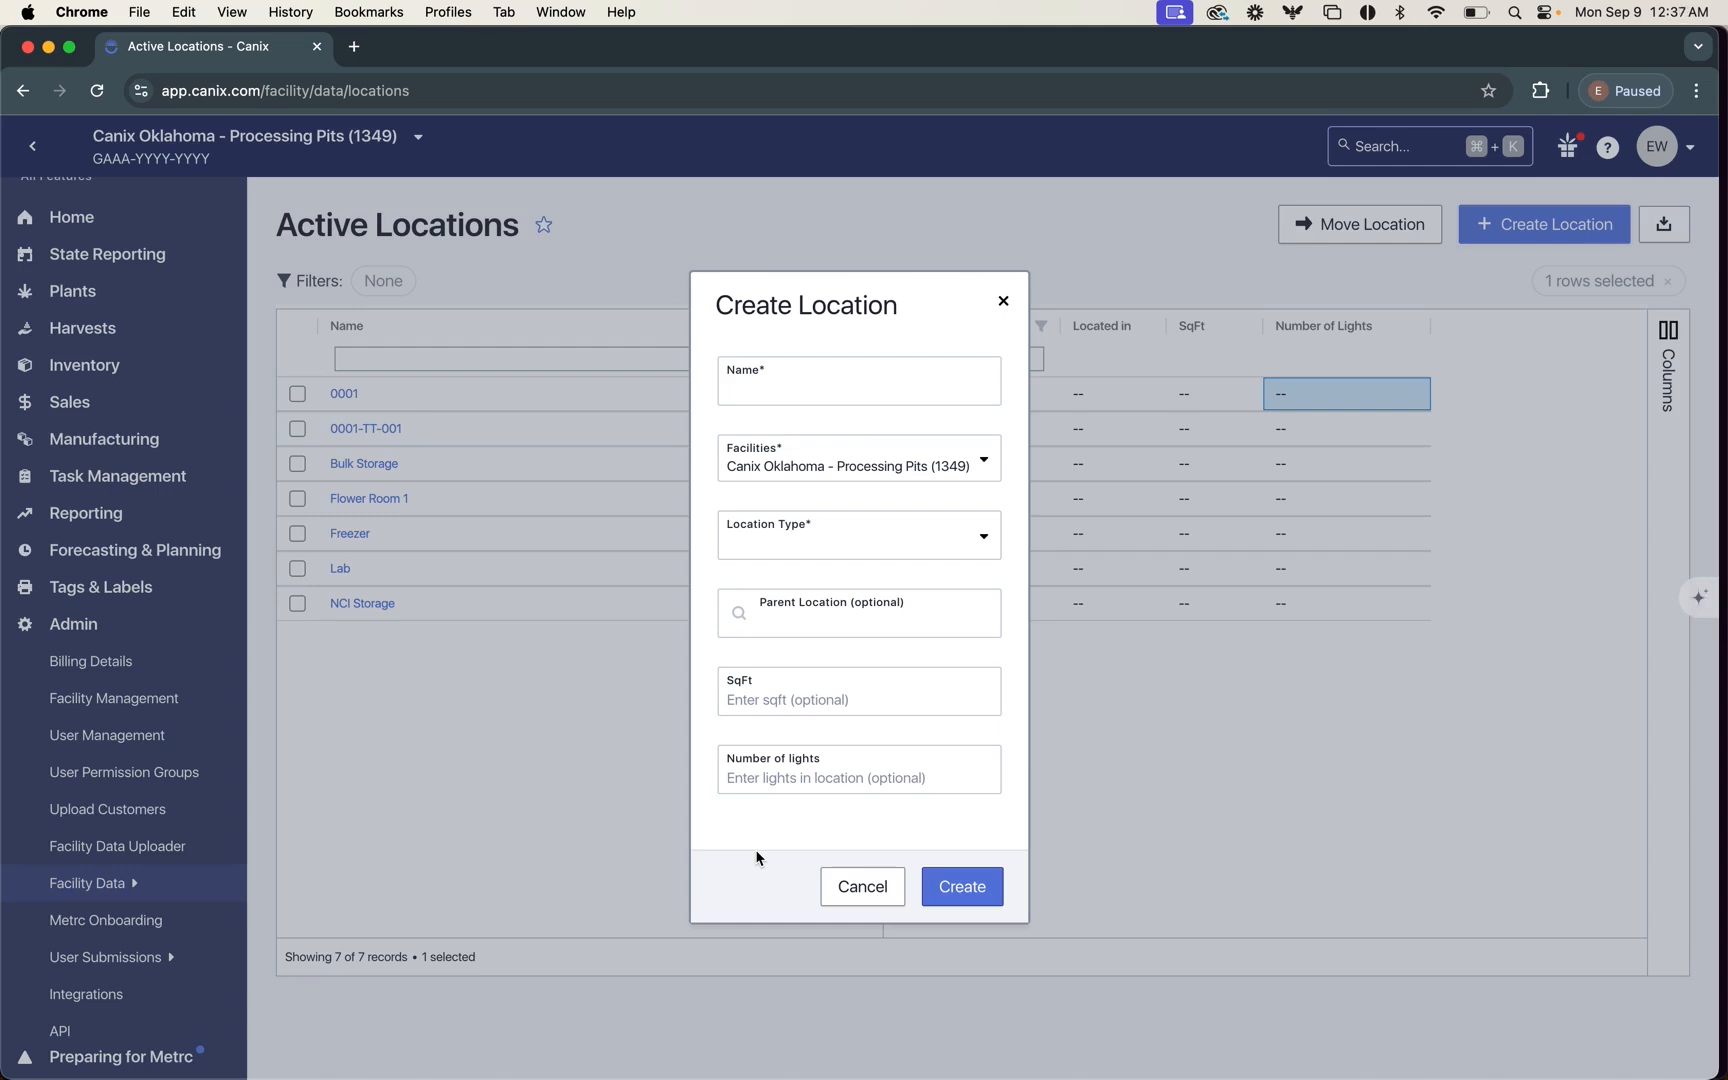
pyautogui.click(765, 388)
pyautogui.write('R')
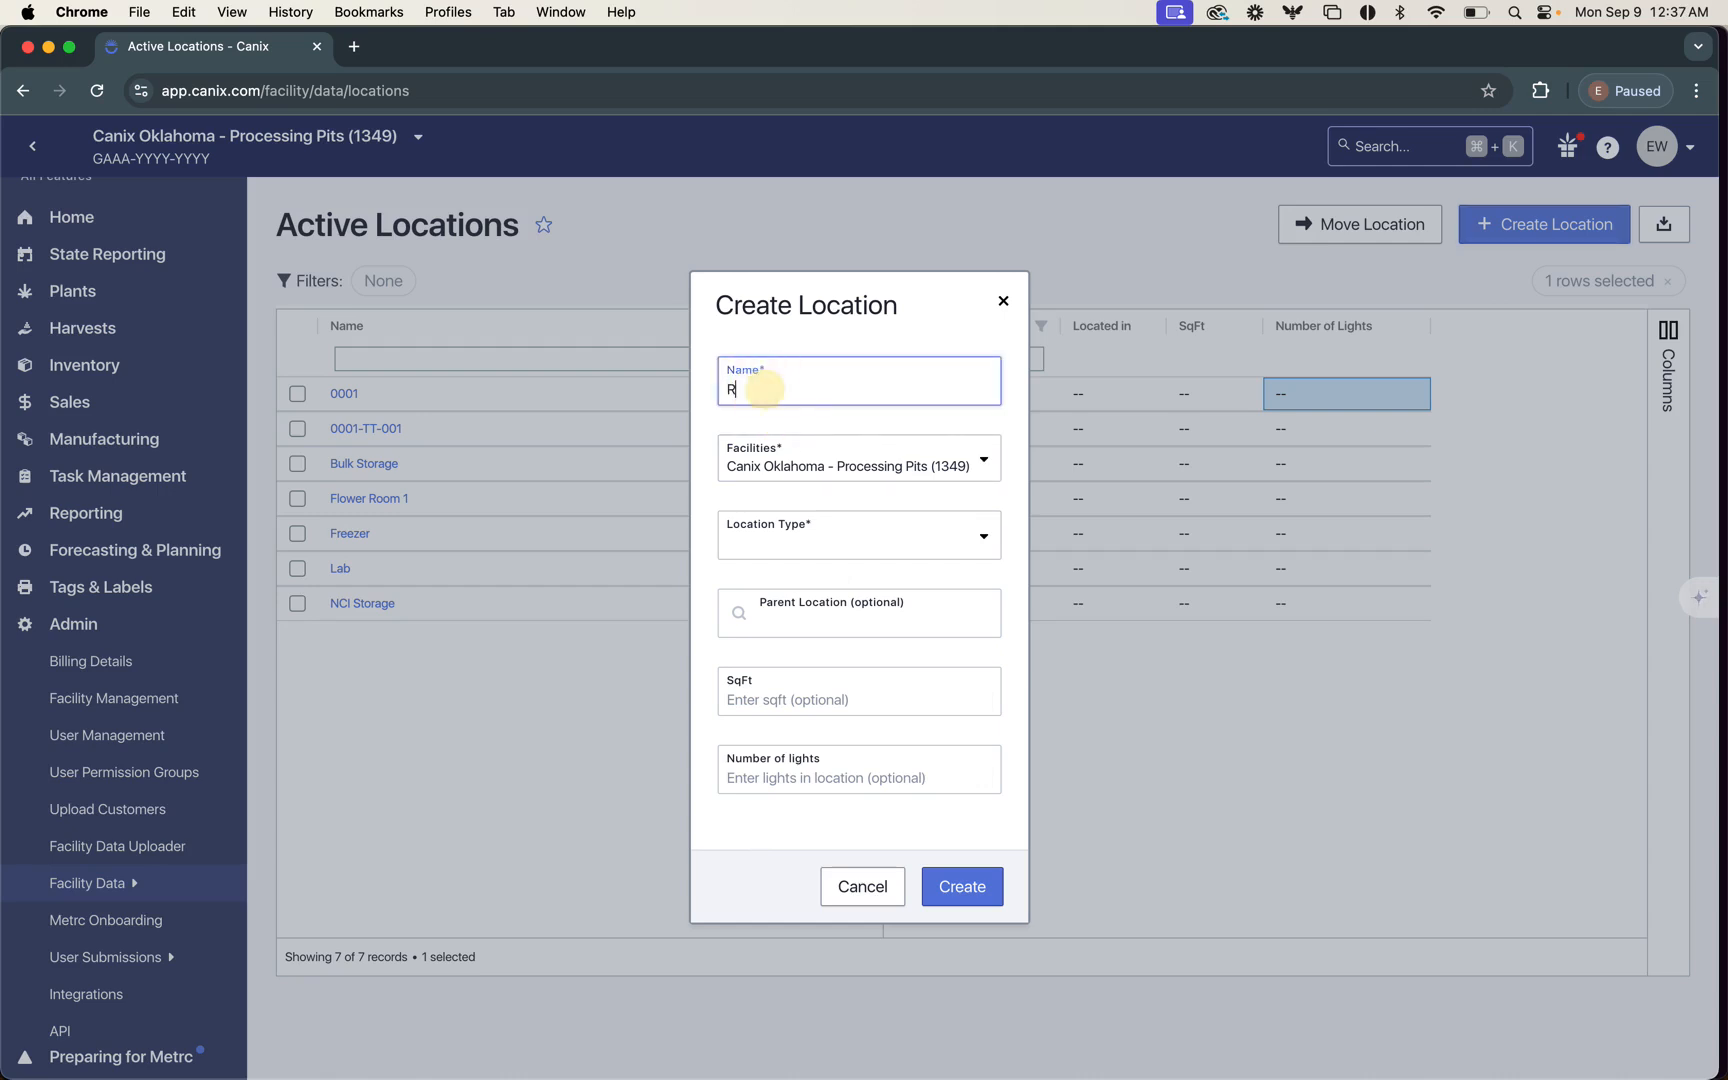
pyautogui.write('ow 2')
pyautogui.click(829, 466)
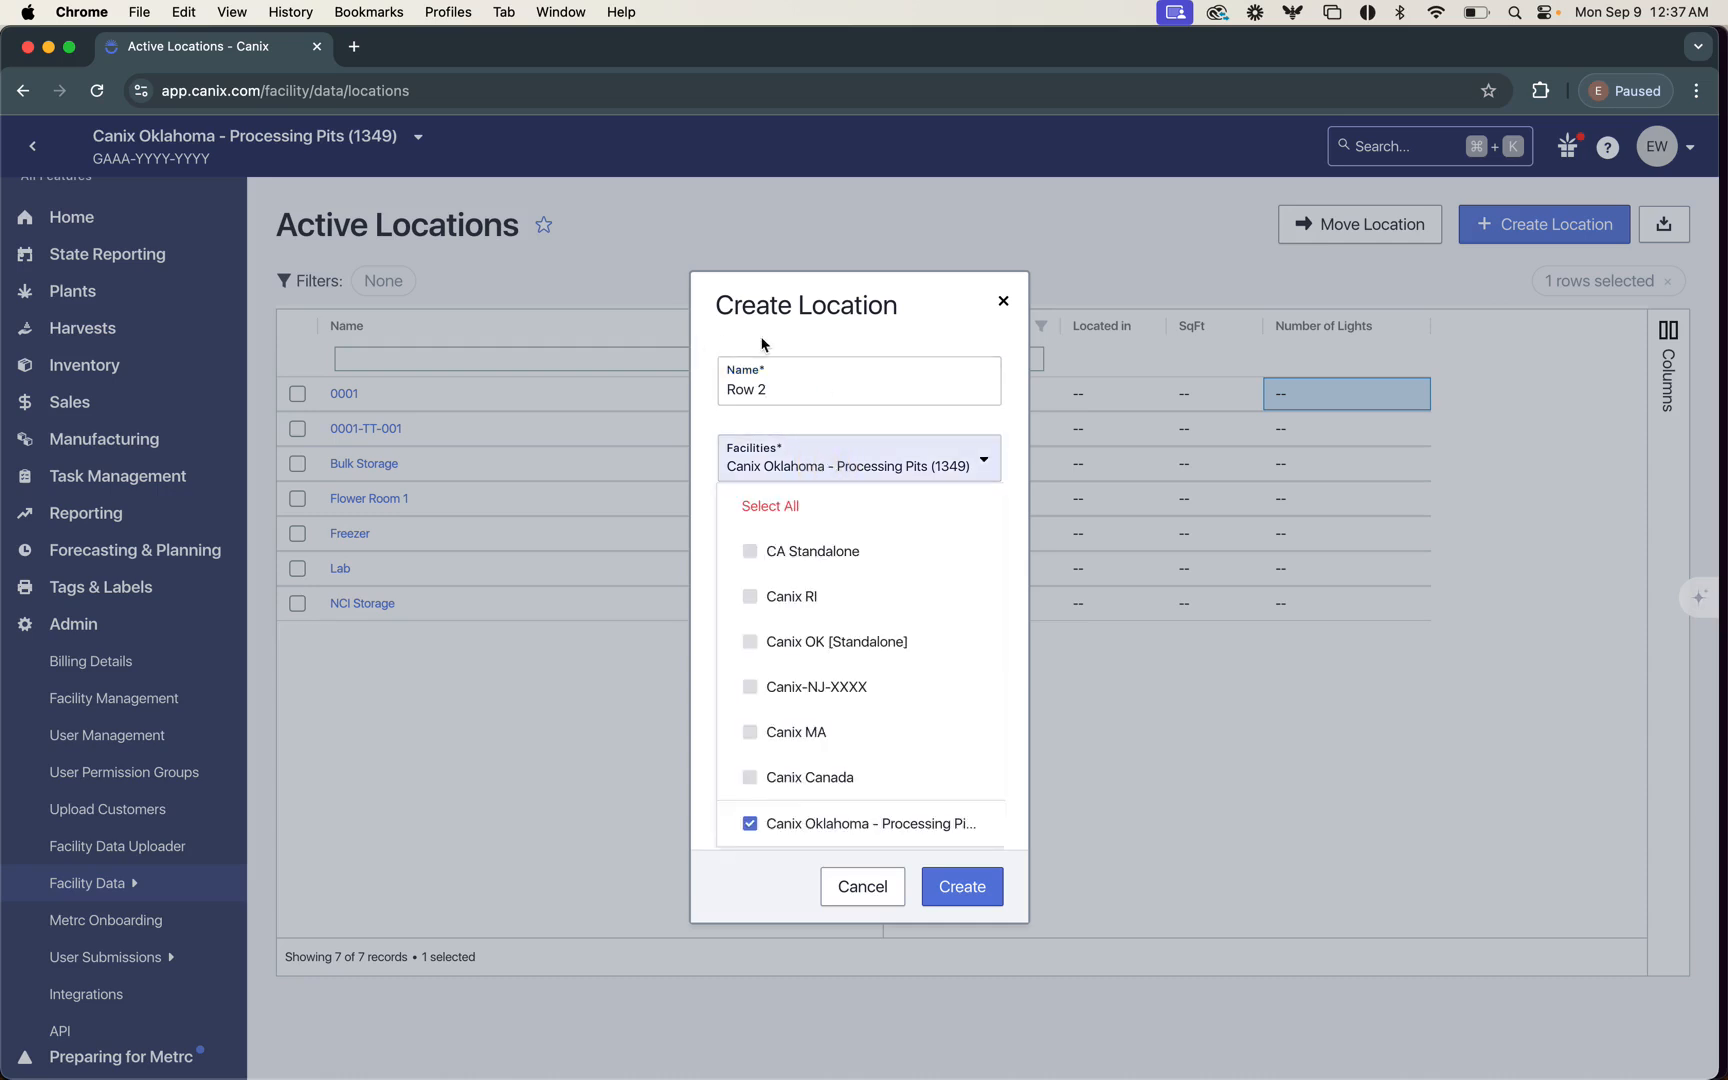
pyautogui.click(702, 618)
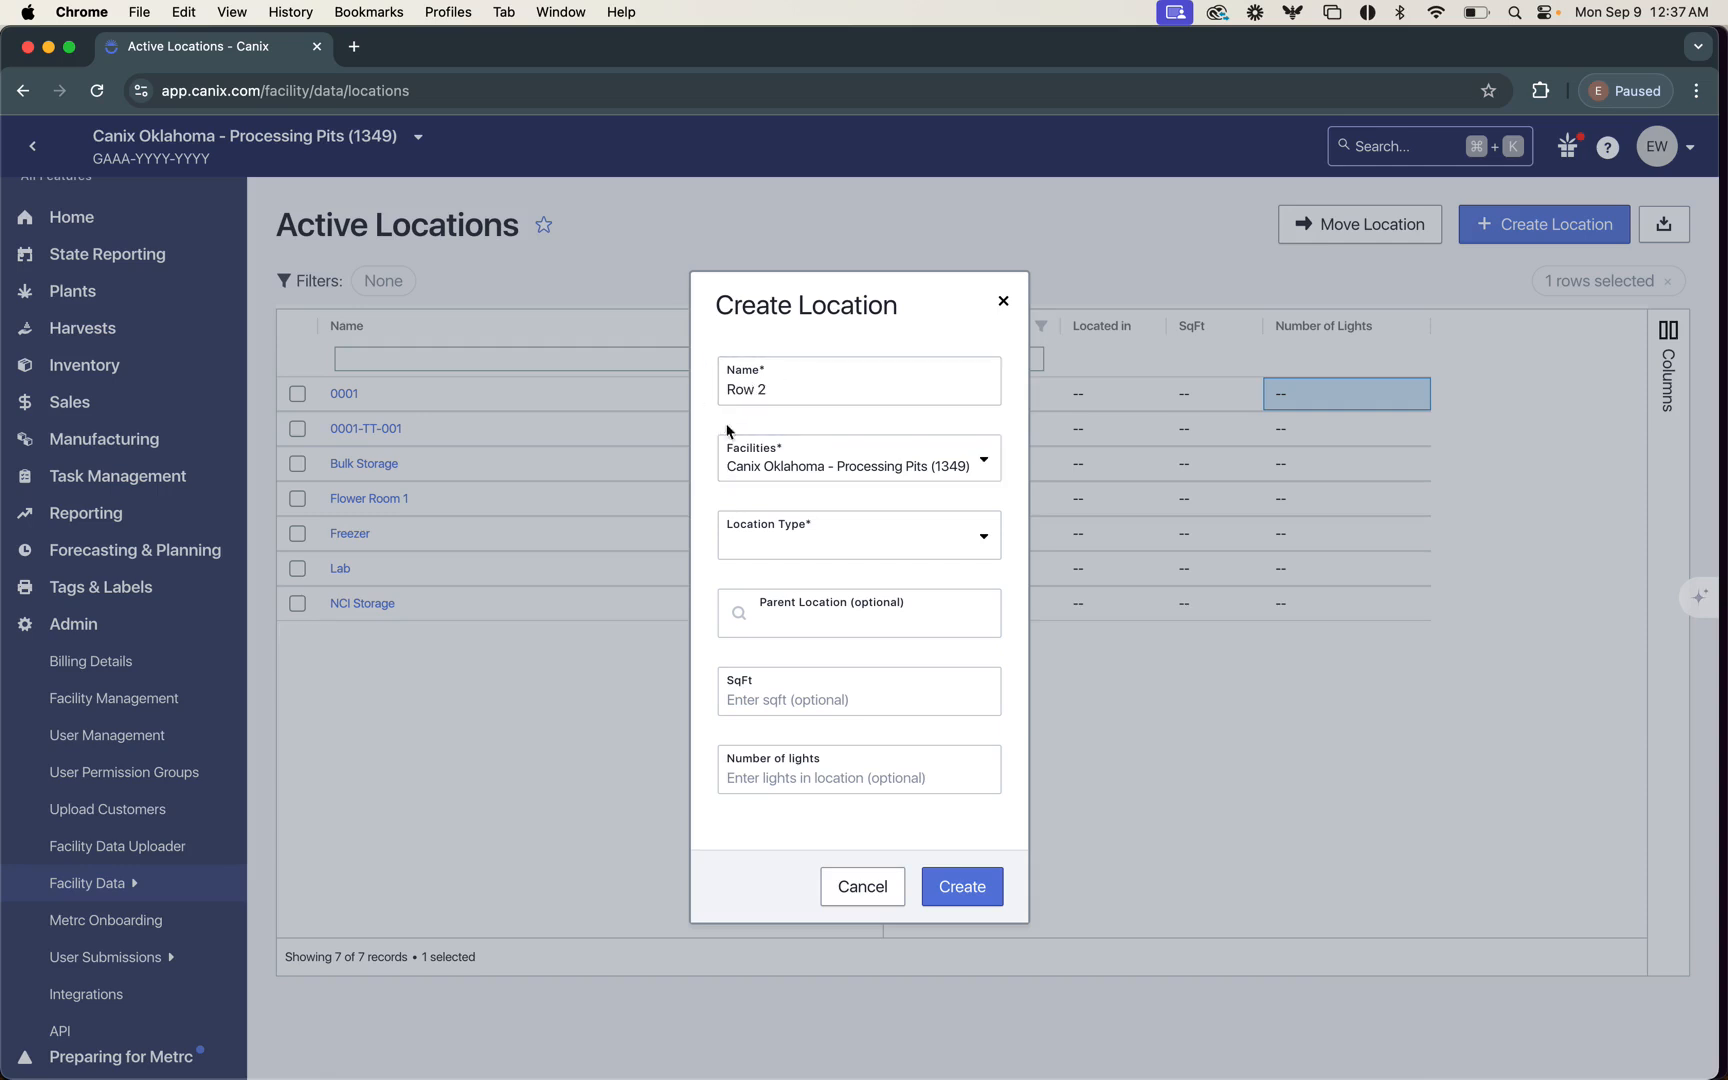
# Step: Set the new location's type to Default Location Type and its parent location to Flower Room 1
pyautogui.click(852, 542)
pyautogui.click(846, 591)
pyautogui.click(772, 637)
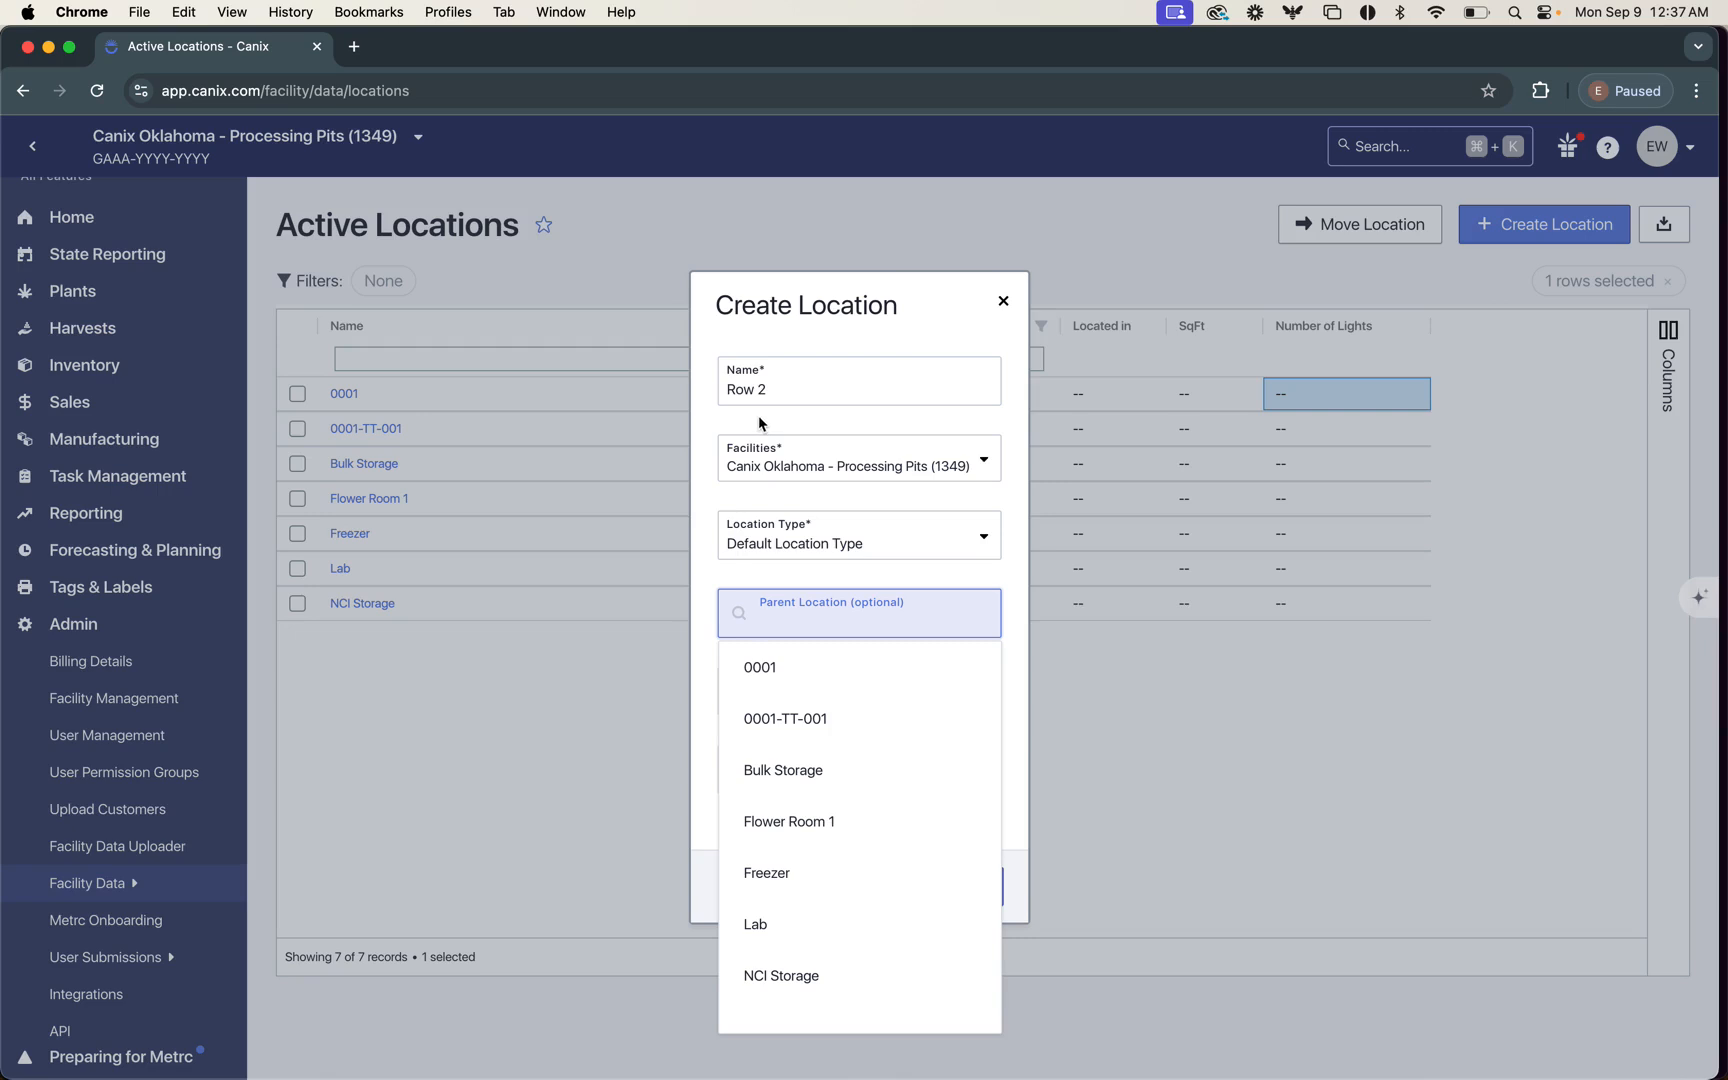
pyautogui.click(752, 822)
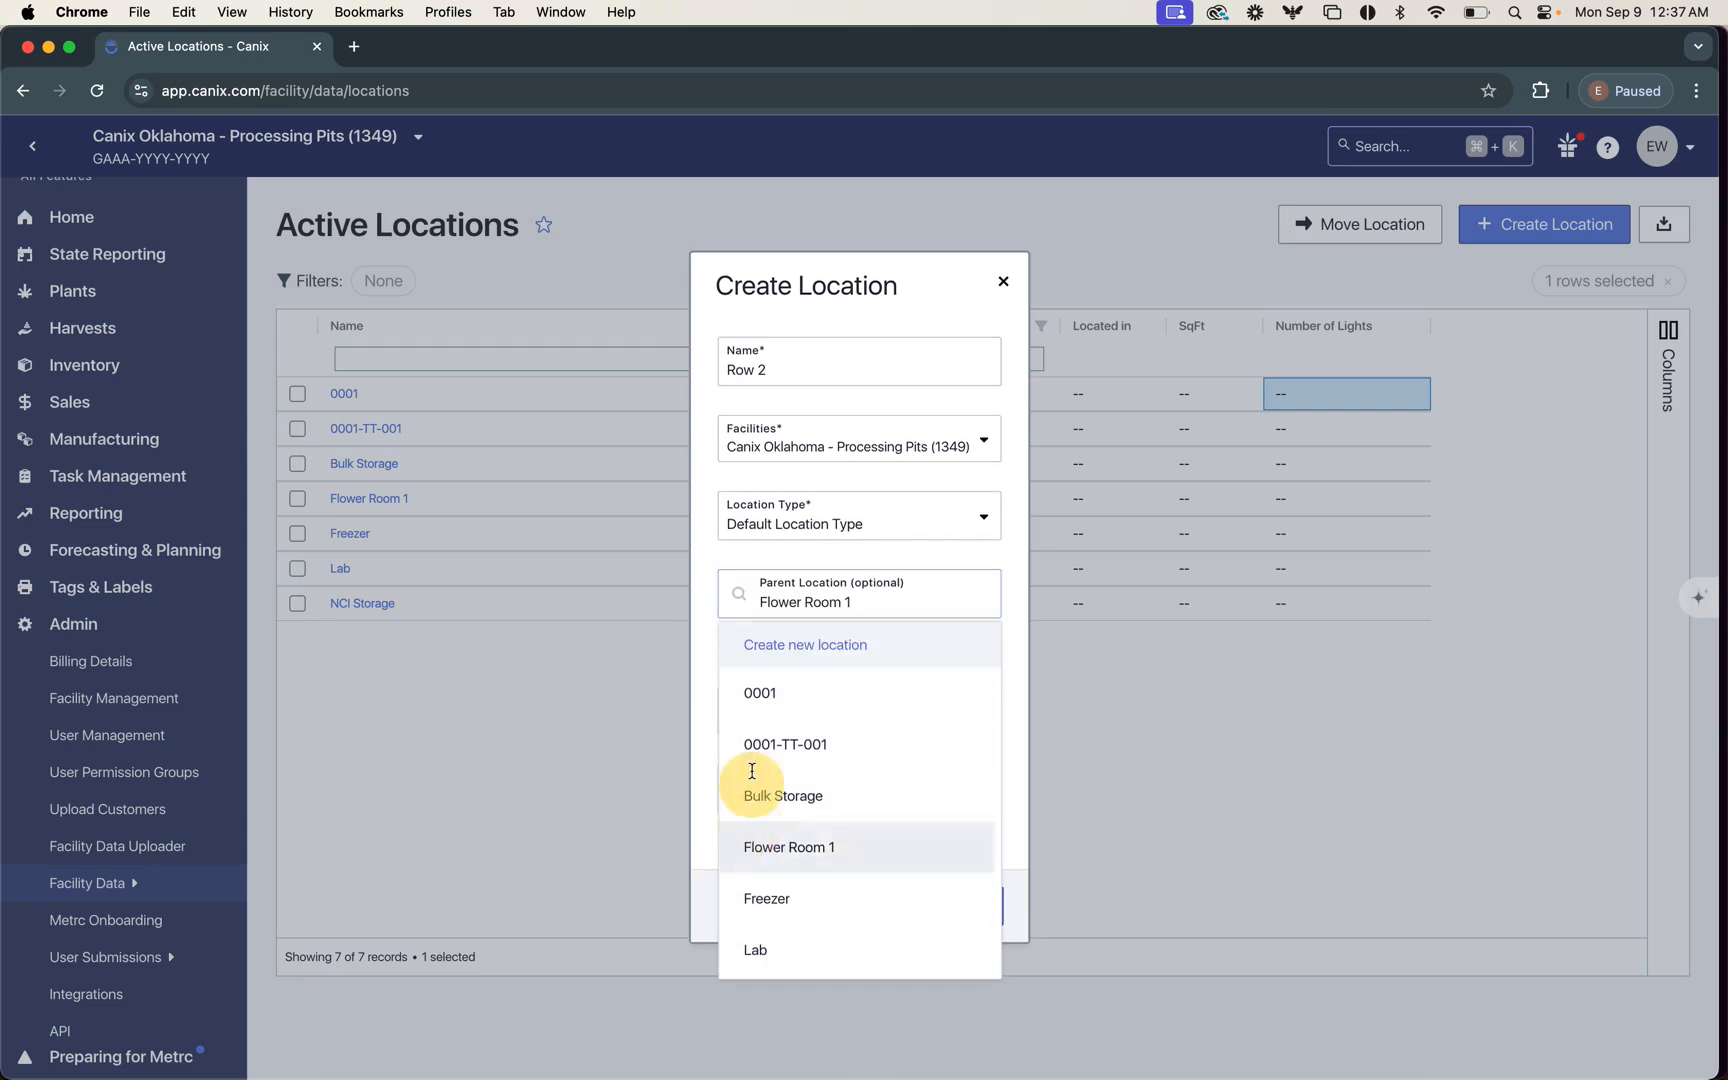
pyautogui.click(746, 596)
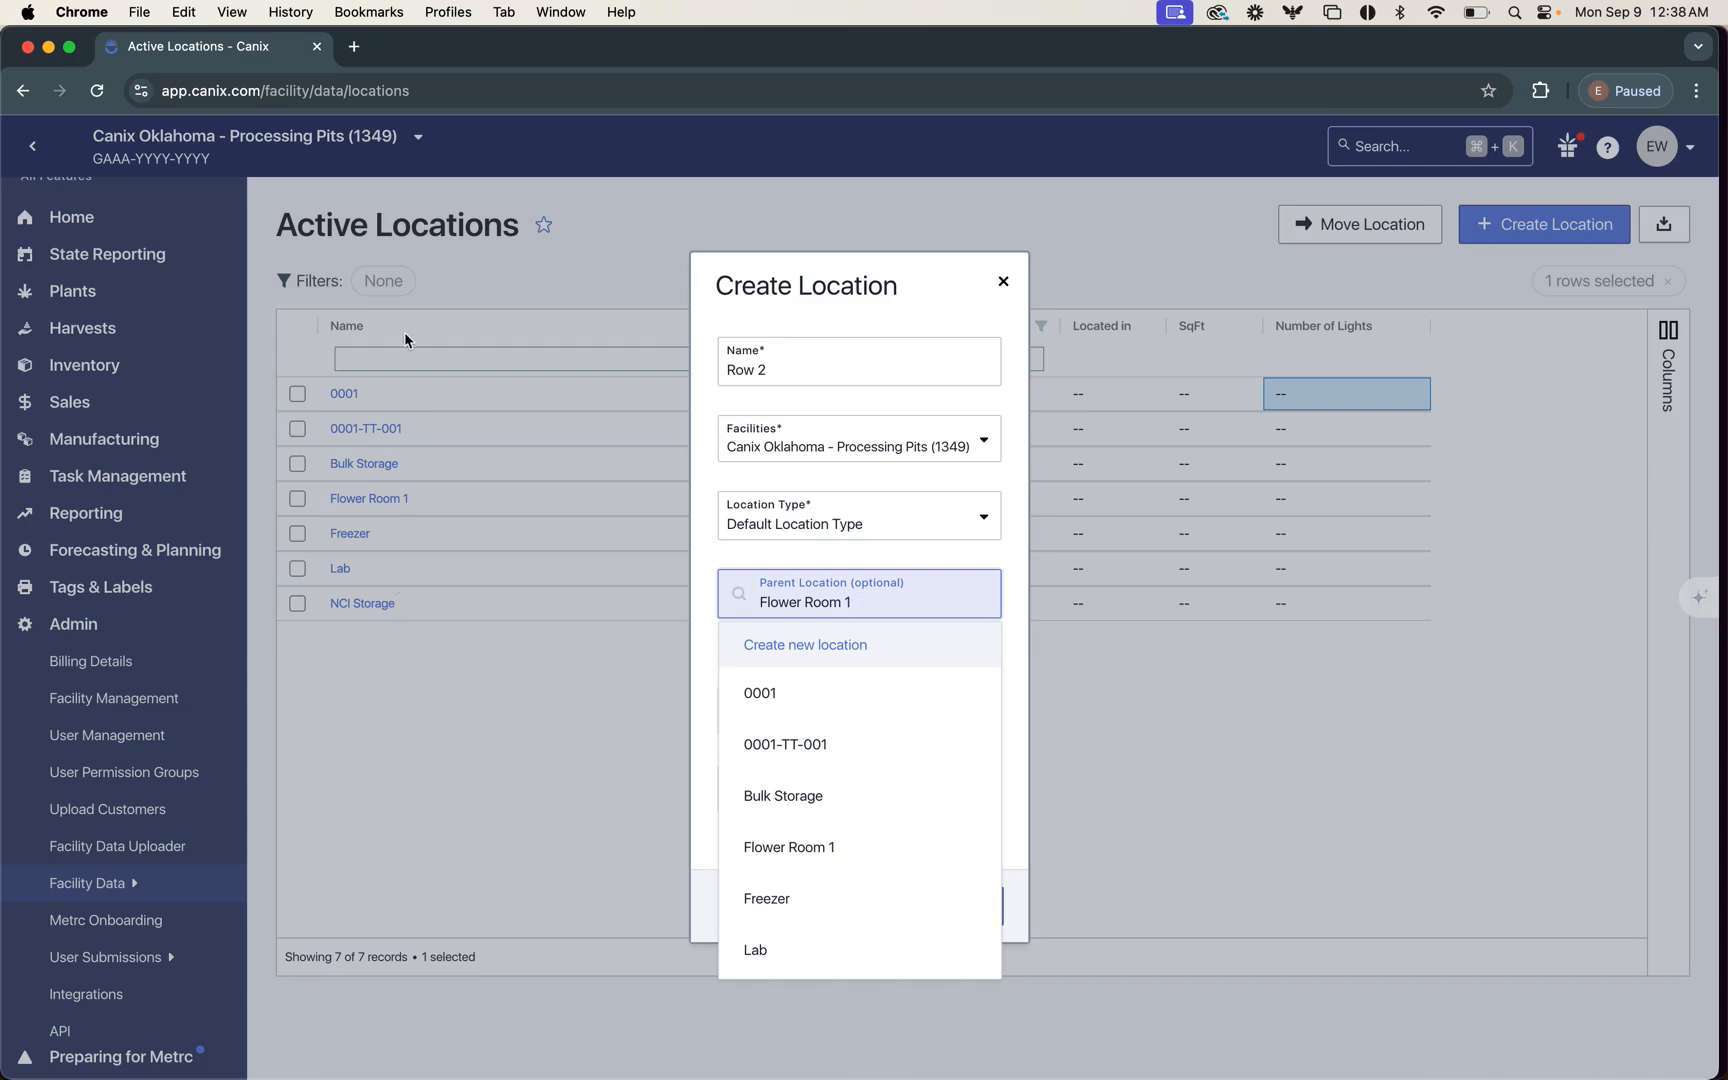
pyautogui.click(857, 657)
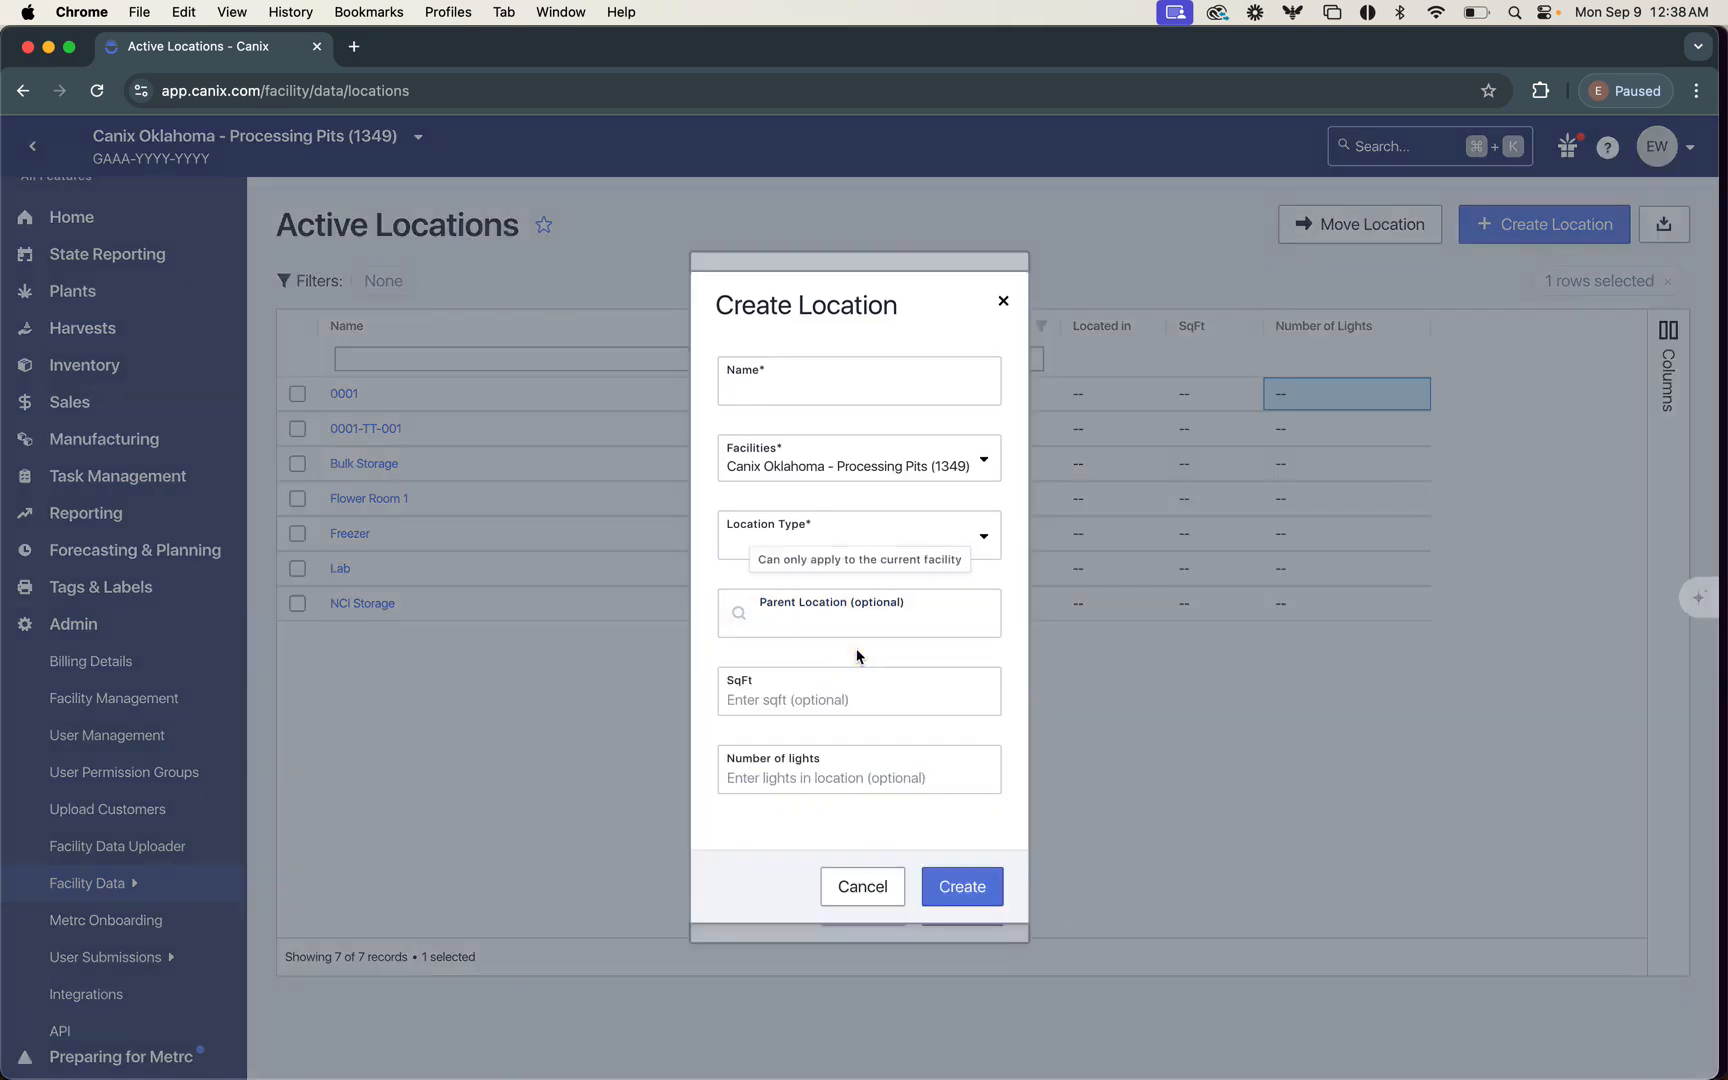
pyautogui.click(861, 897)
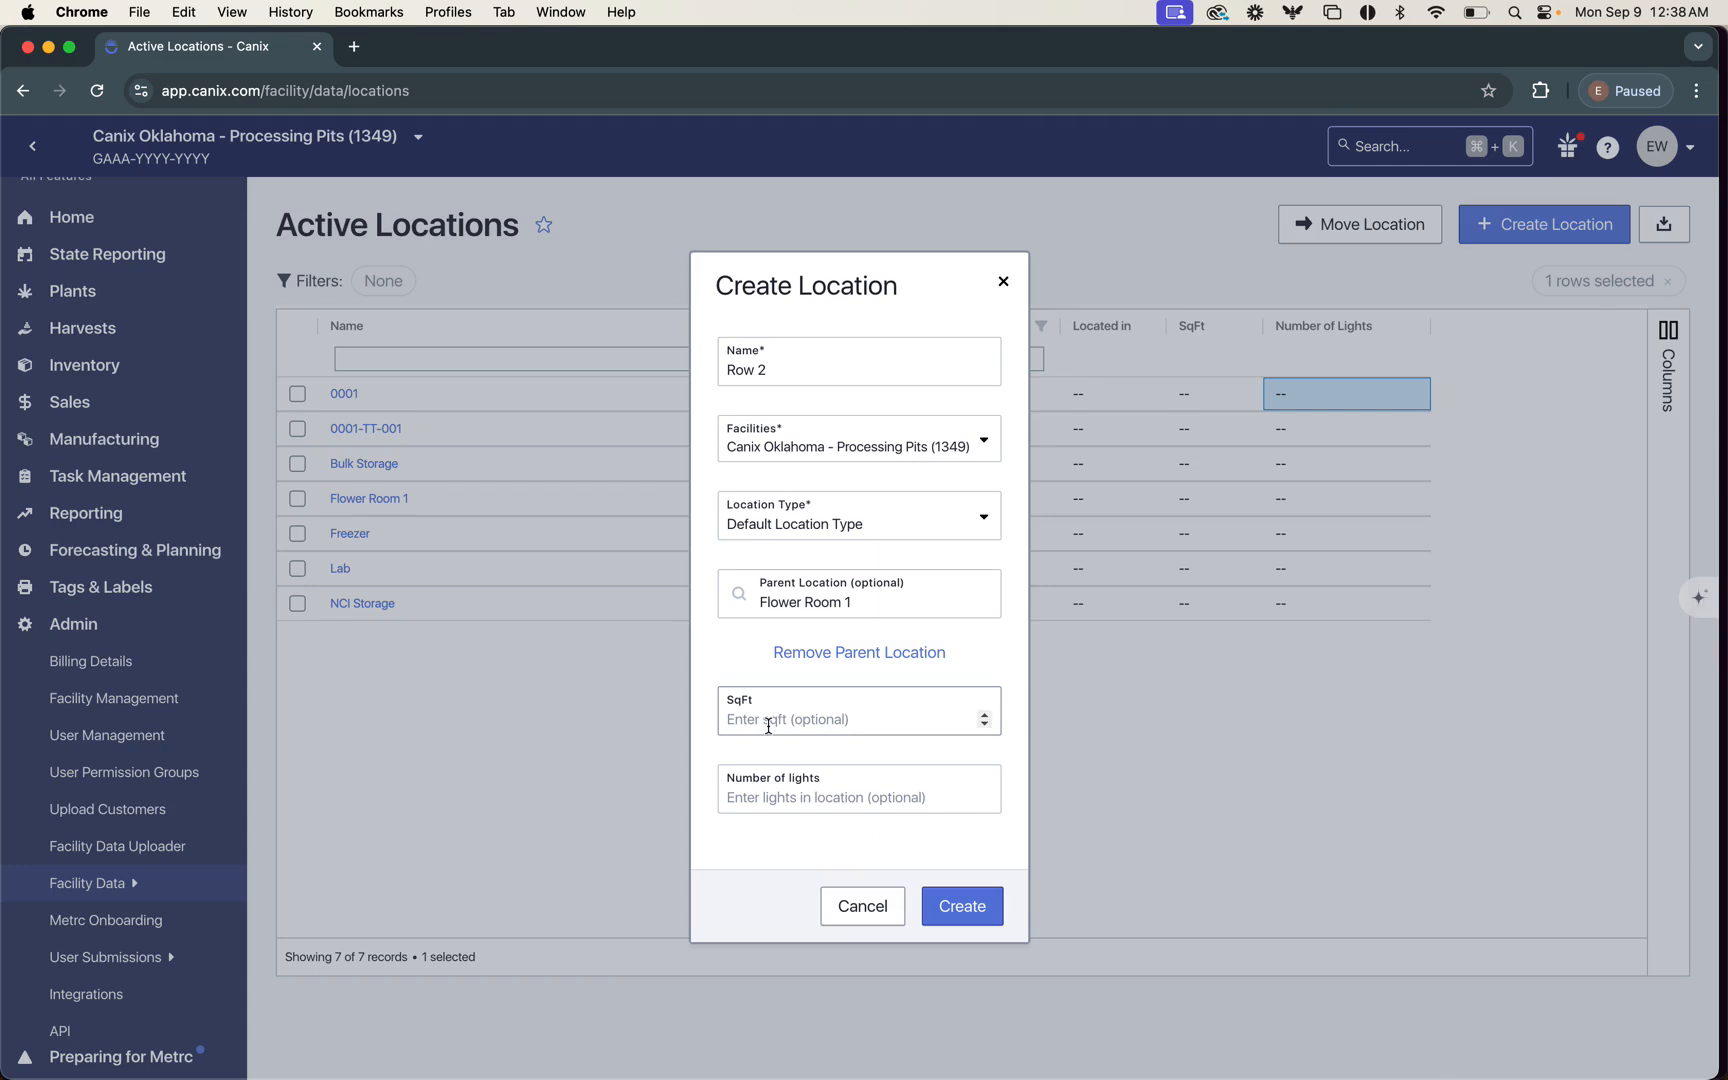
# Step: Change the new location's name to "FL1 - Row 2" and set its area to 3000 sqft
pyautogui.click(776, 374)
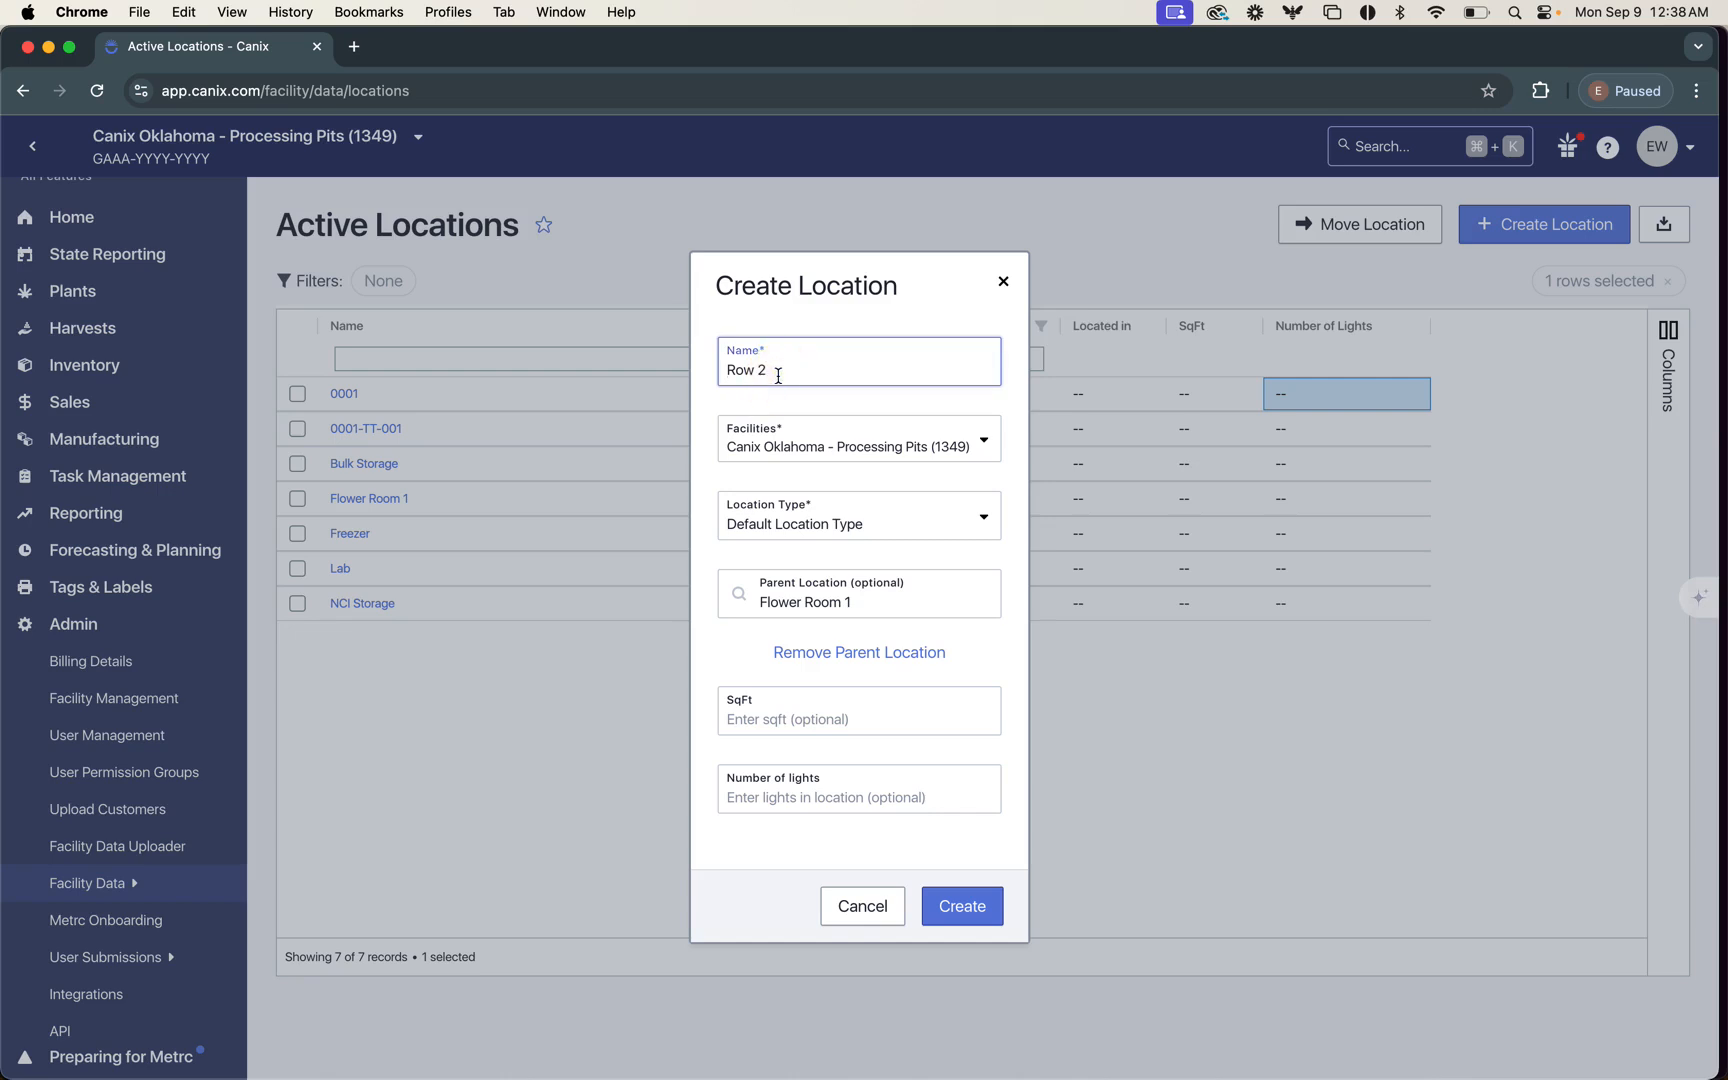
pyautogui.write('FL1 -')
pyautogui.click(779, 722)
pyautogui.write('3000')
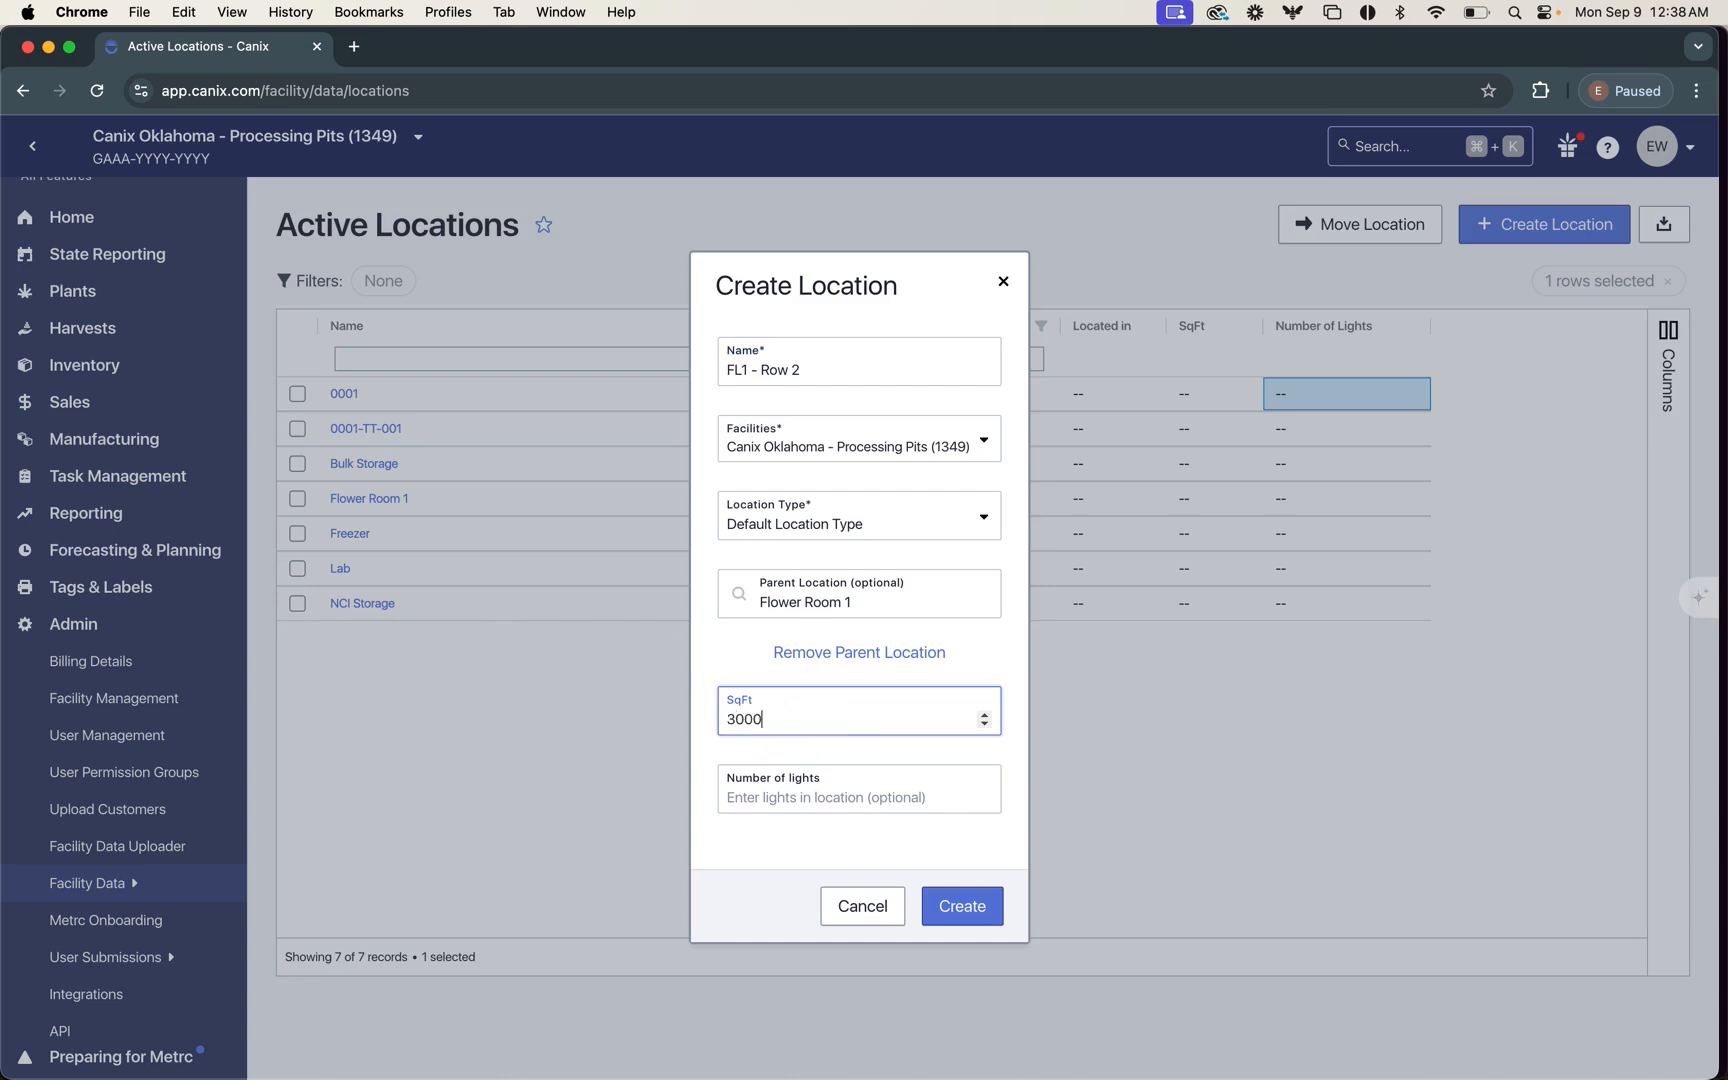
# Step: Set the number of lights to 14 and create the location
pyautogui.click(798, 790)
pyautogui.write('14')
pyautogui.click(798, 840)
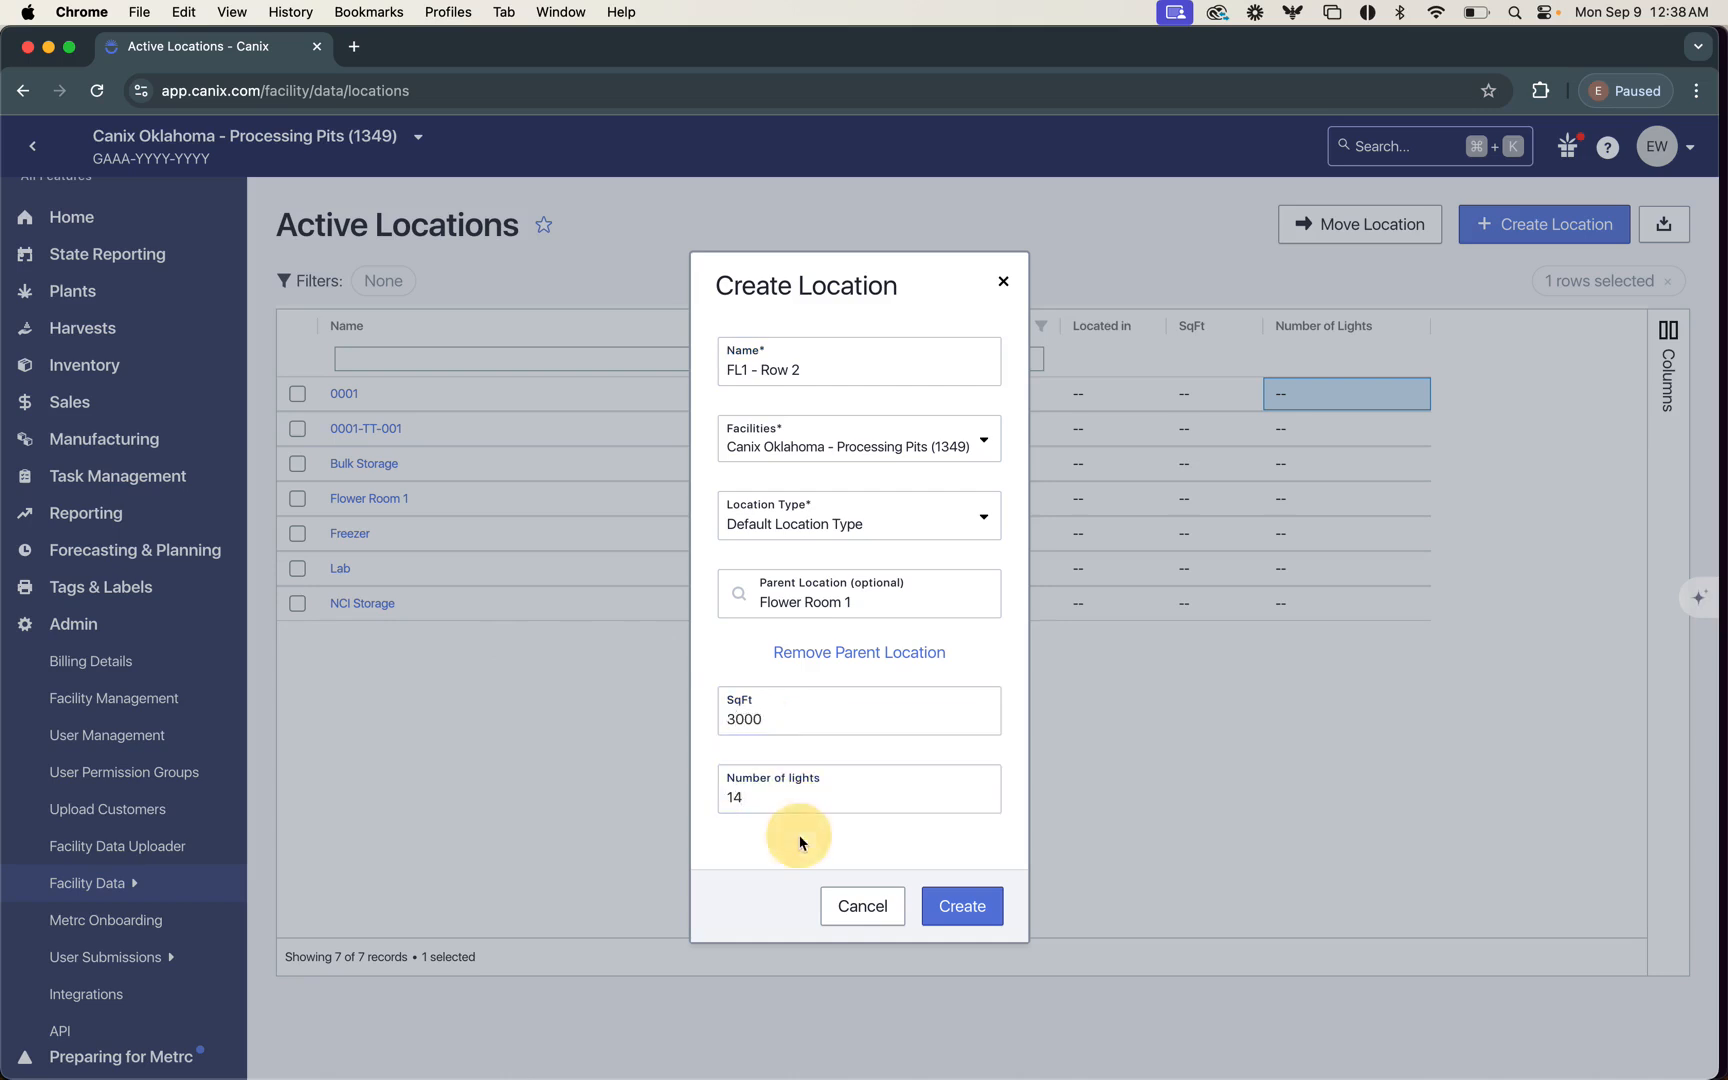
pyautogui.click(975, 905)
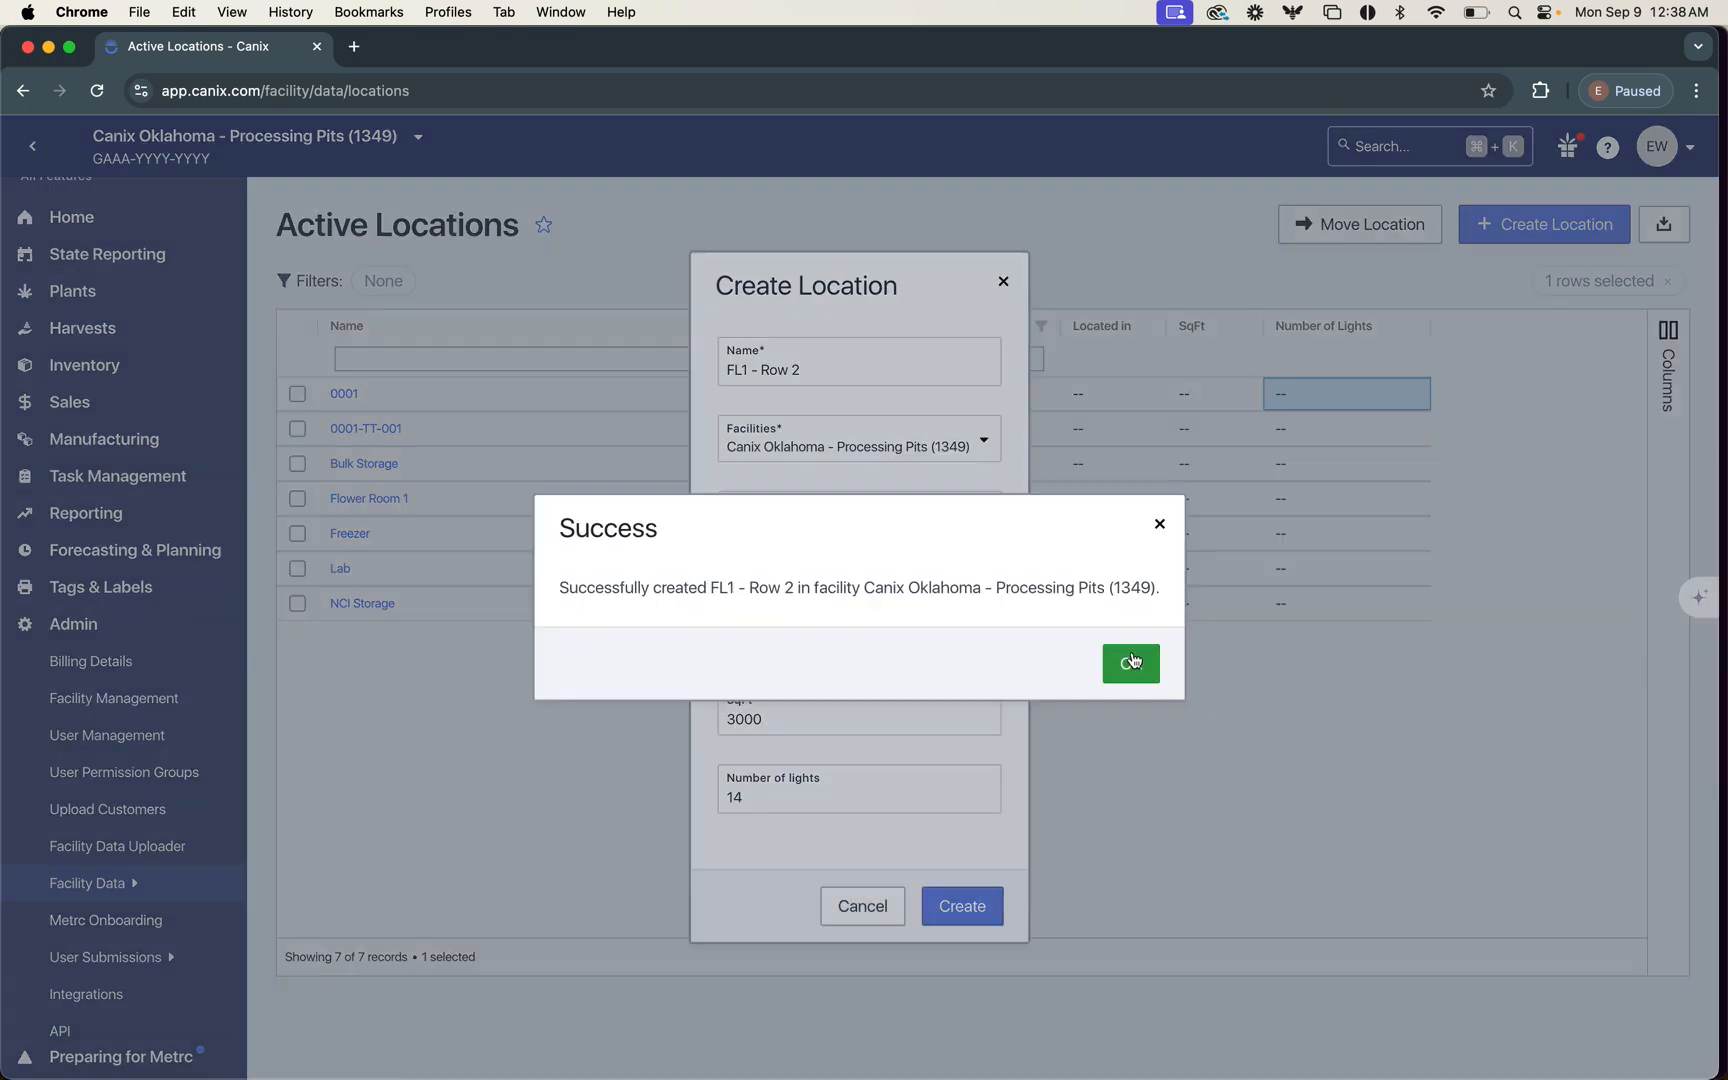
pyautogui.click(1133, 658)
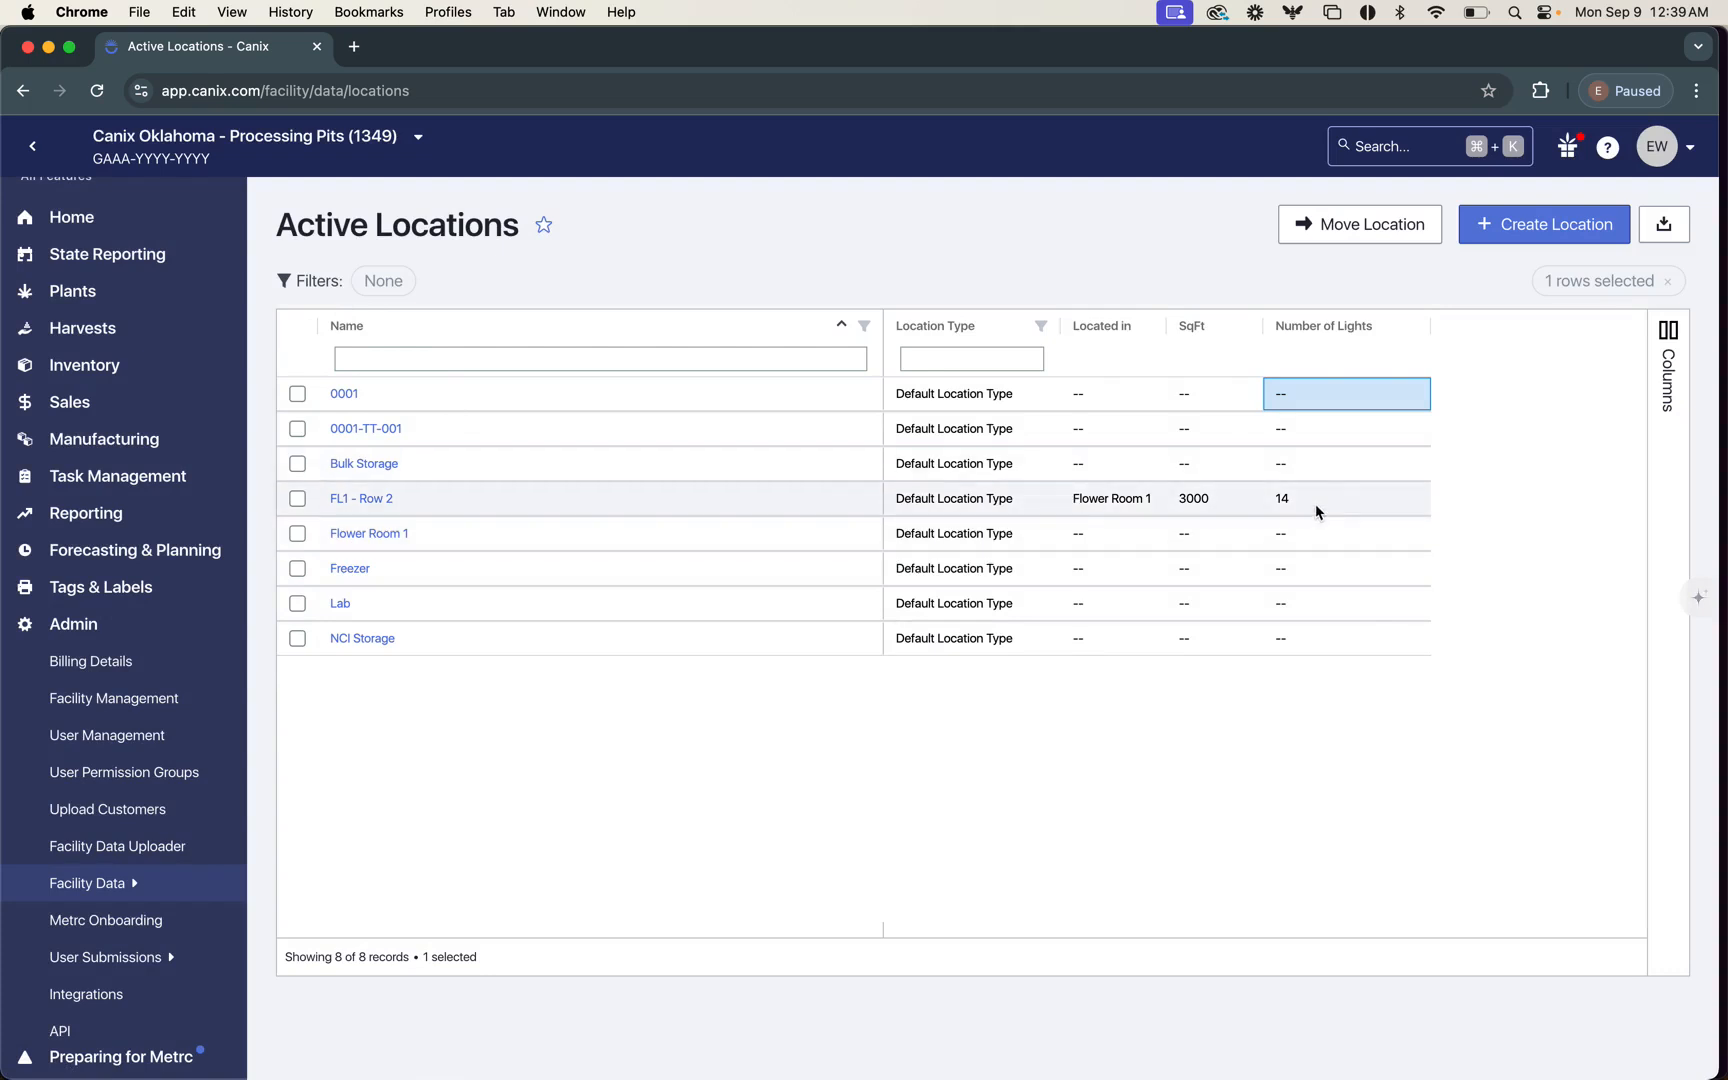
# Step: Rename the location FL1 - Row 2 to "FL1 - Row 3" and save the update
pyautogui.click(366, 497)
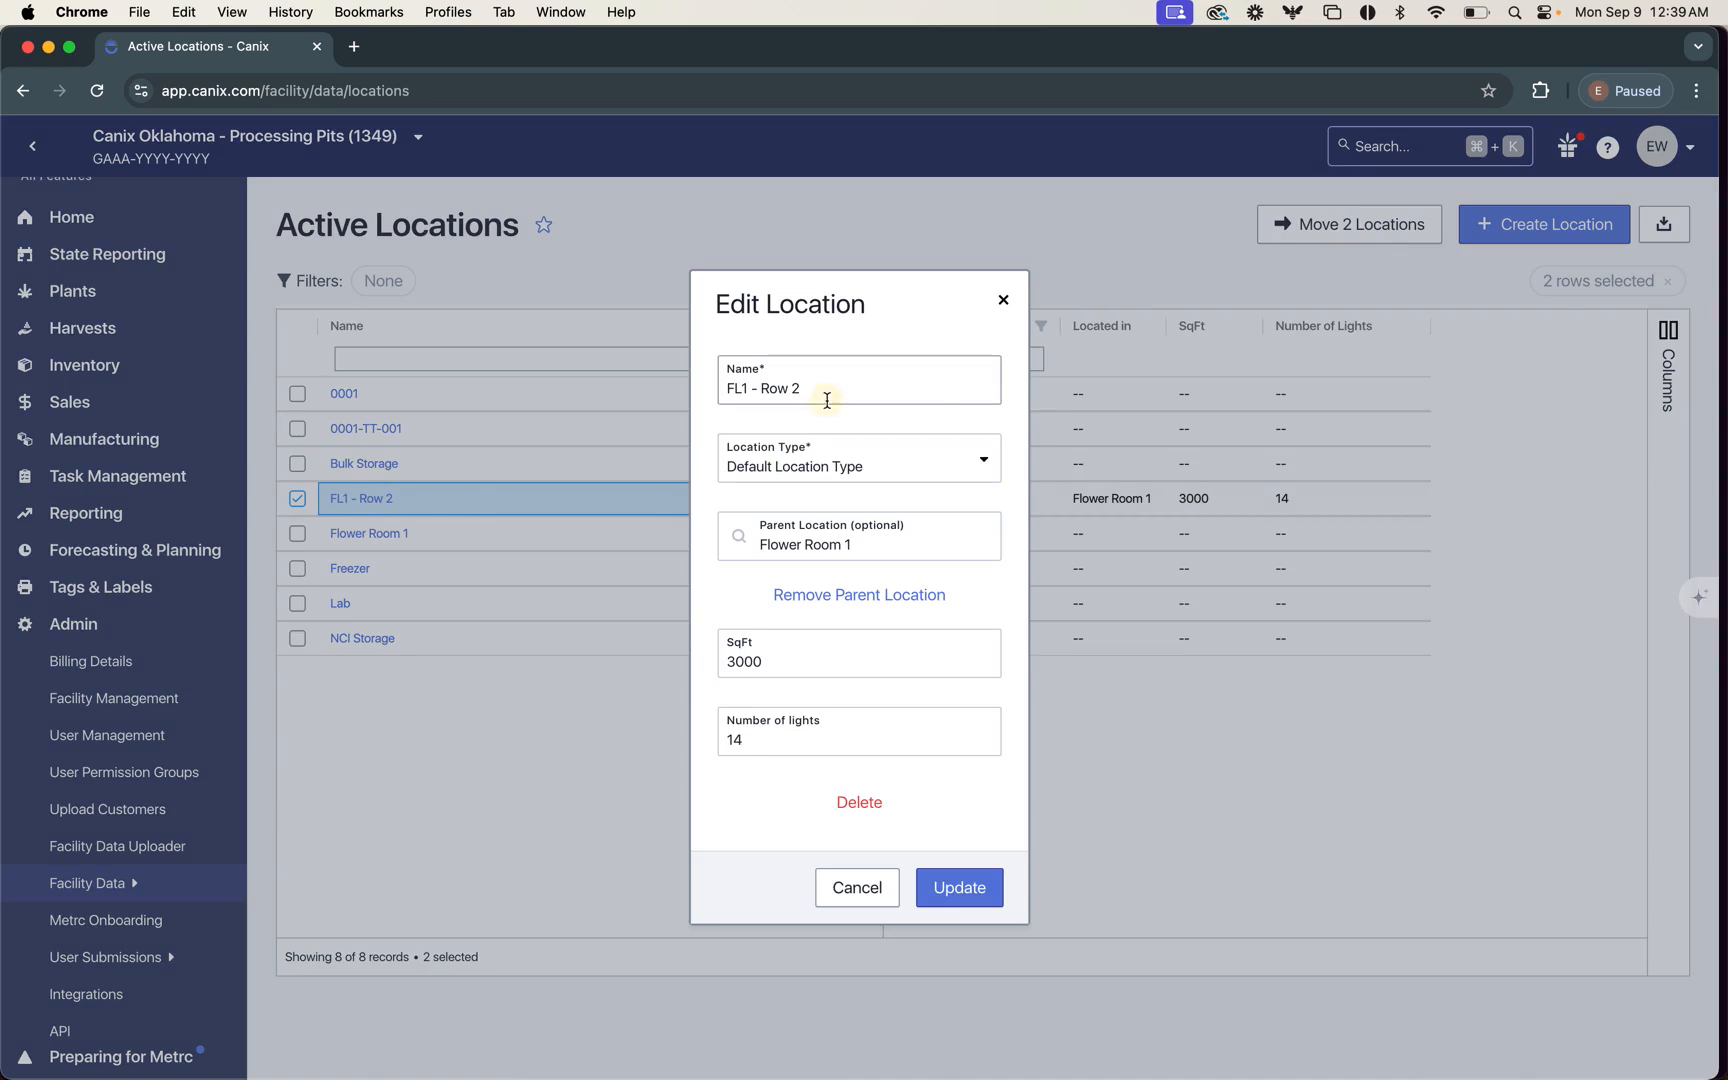
pyautogui.click(827, 400)
pyautogui.press('BackSpace')
pyautogui.write('3')
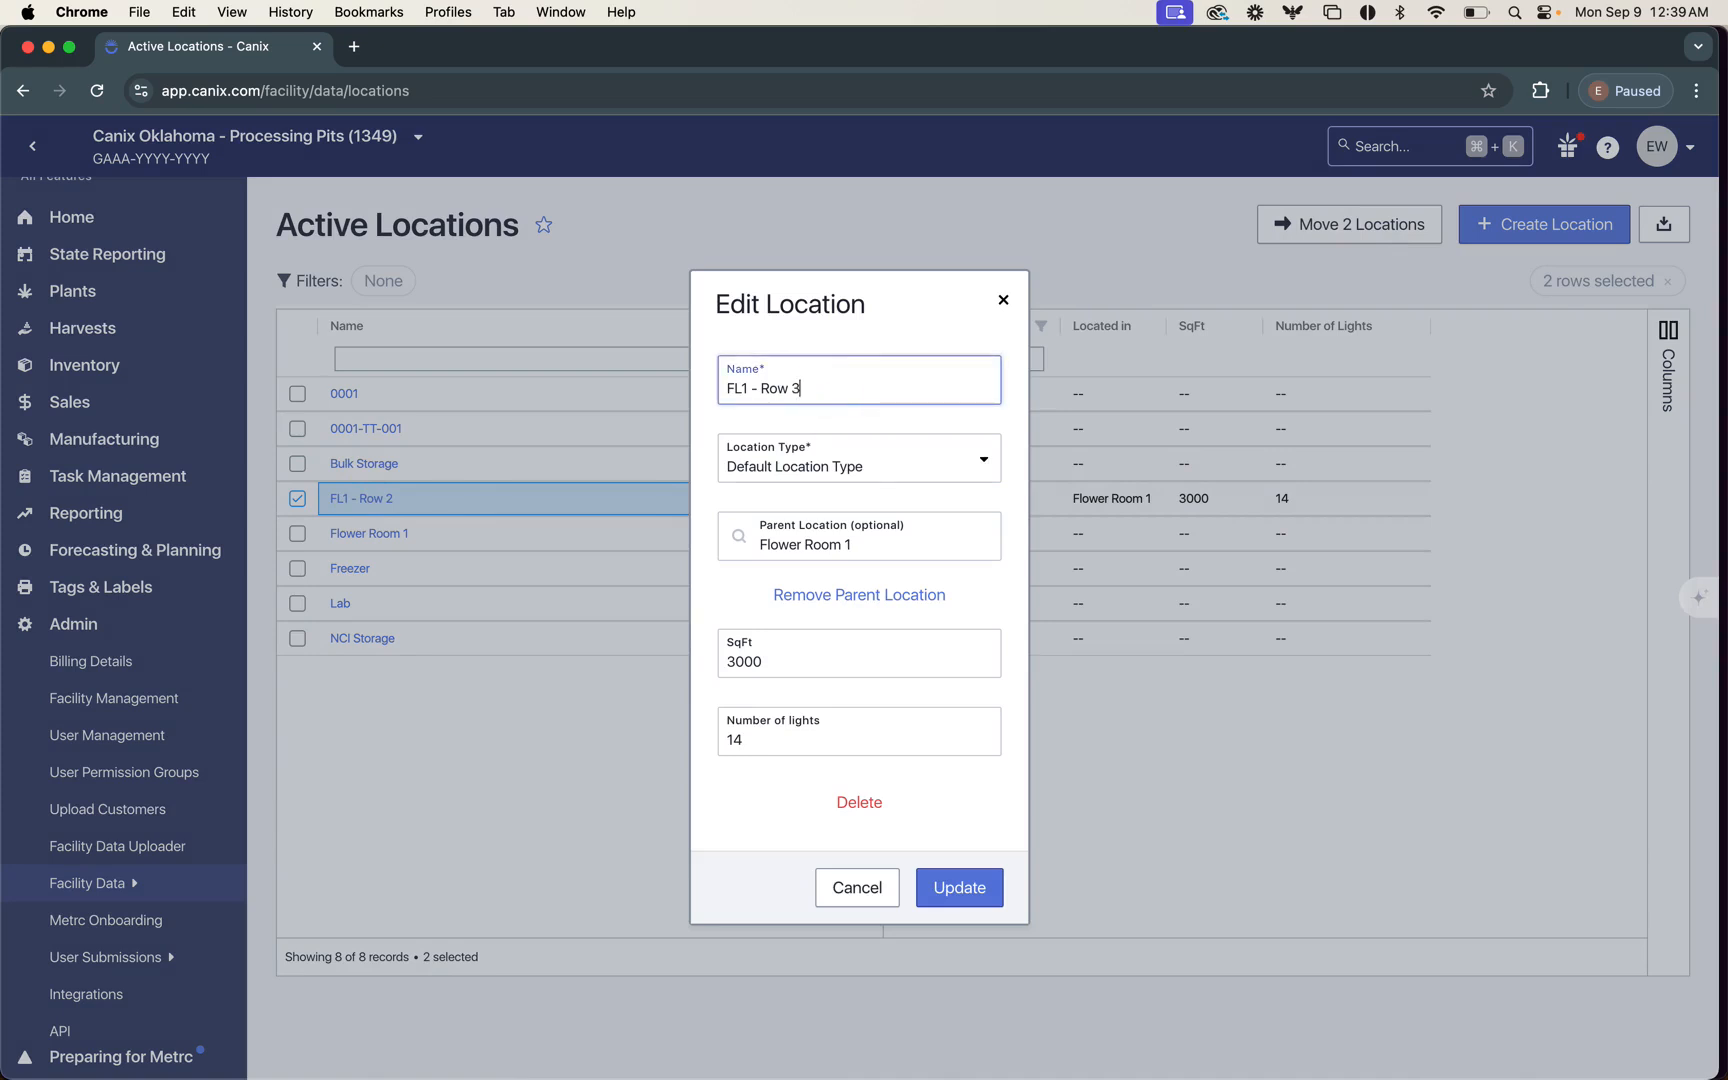
pyautogui.click(941, 886)
pyautogui.click(964, 664)
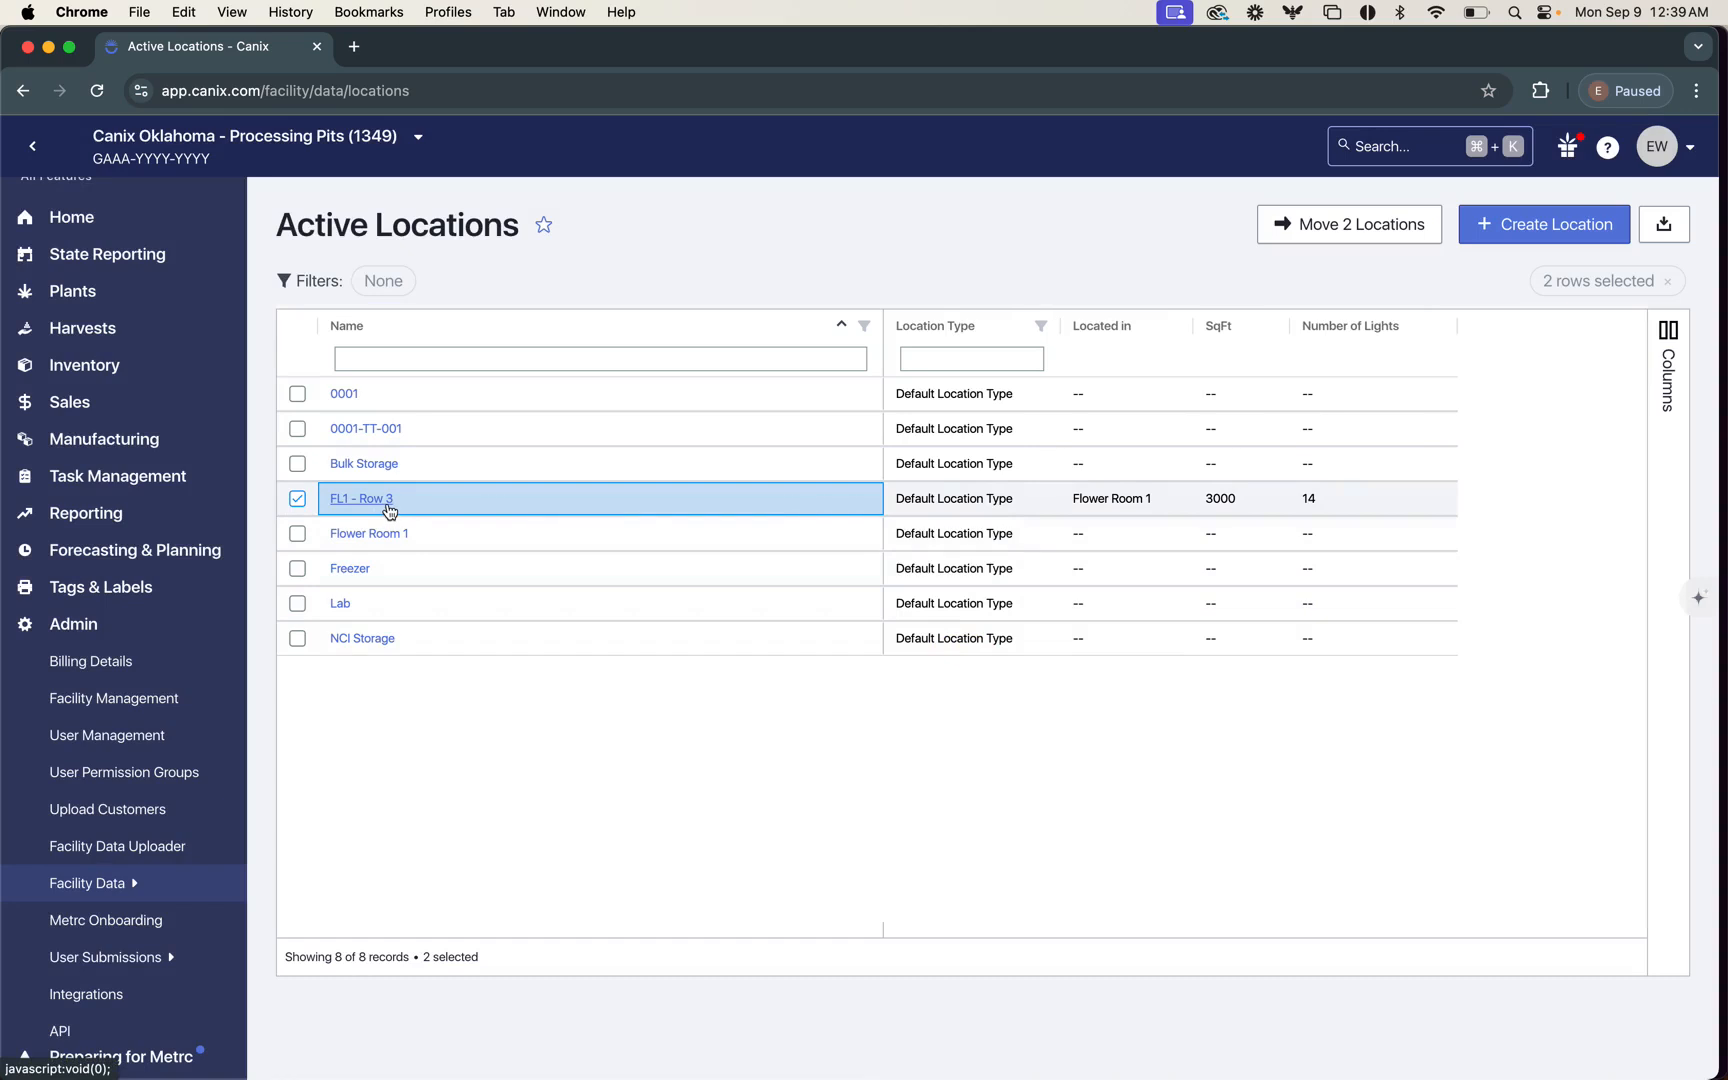
# Step: Delete the location FL1 - Row 3 from the active locations
pyautogui.click(376, 500)
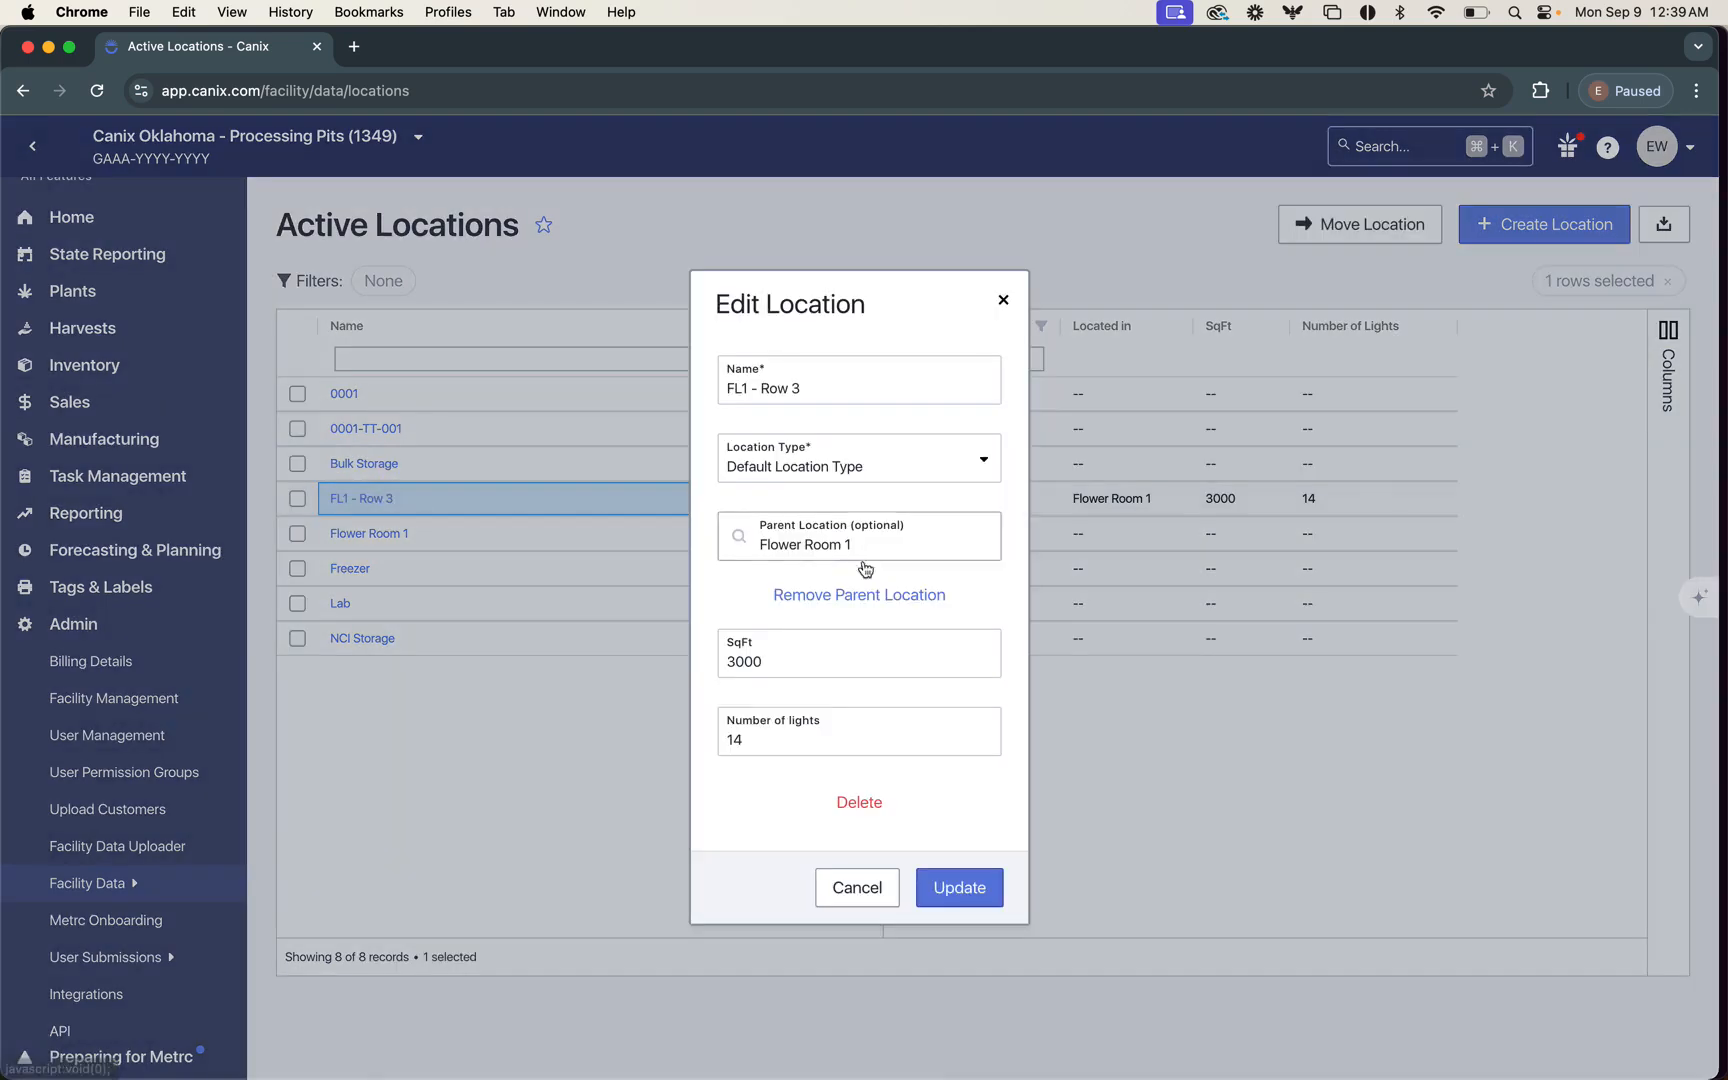
pyautogui.click(882, 808)
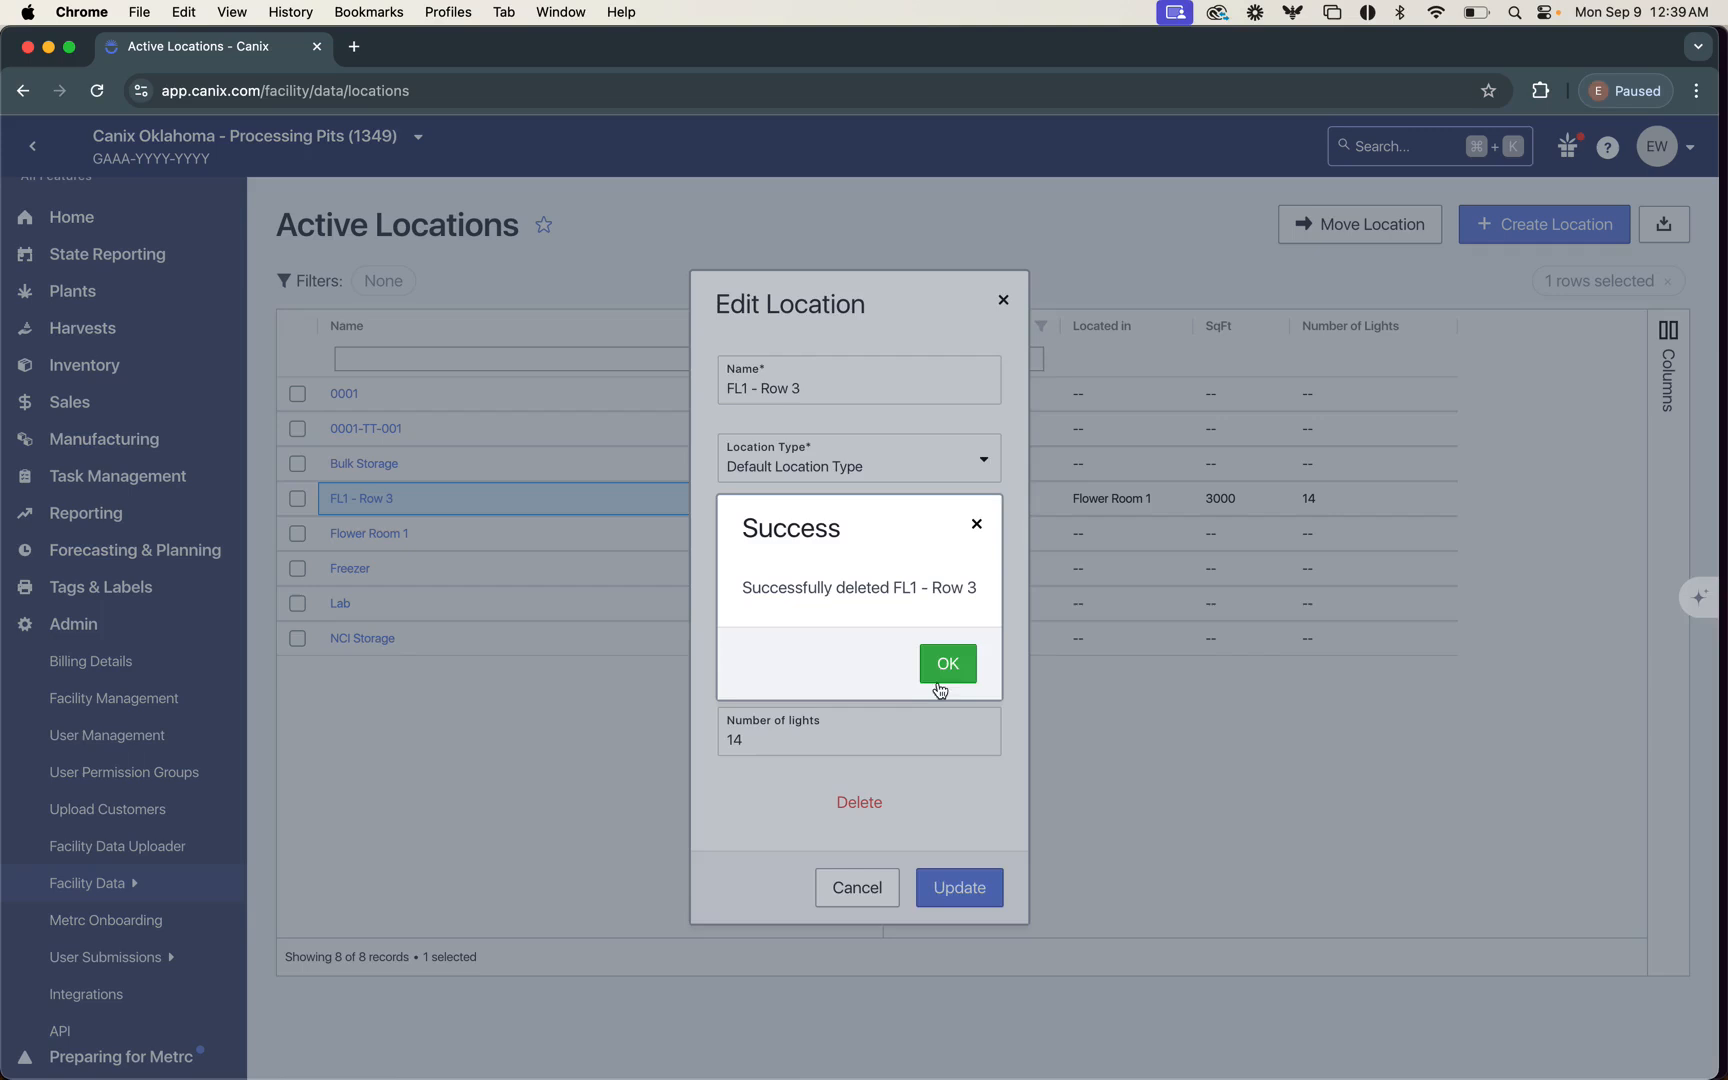
pyautogui.click(942, 672)
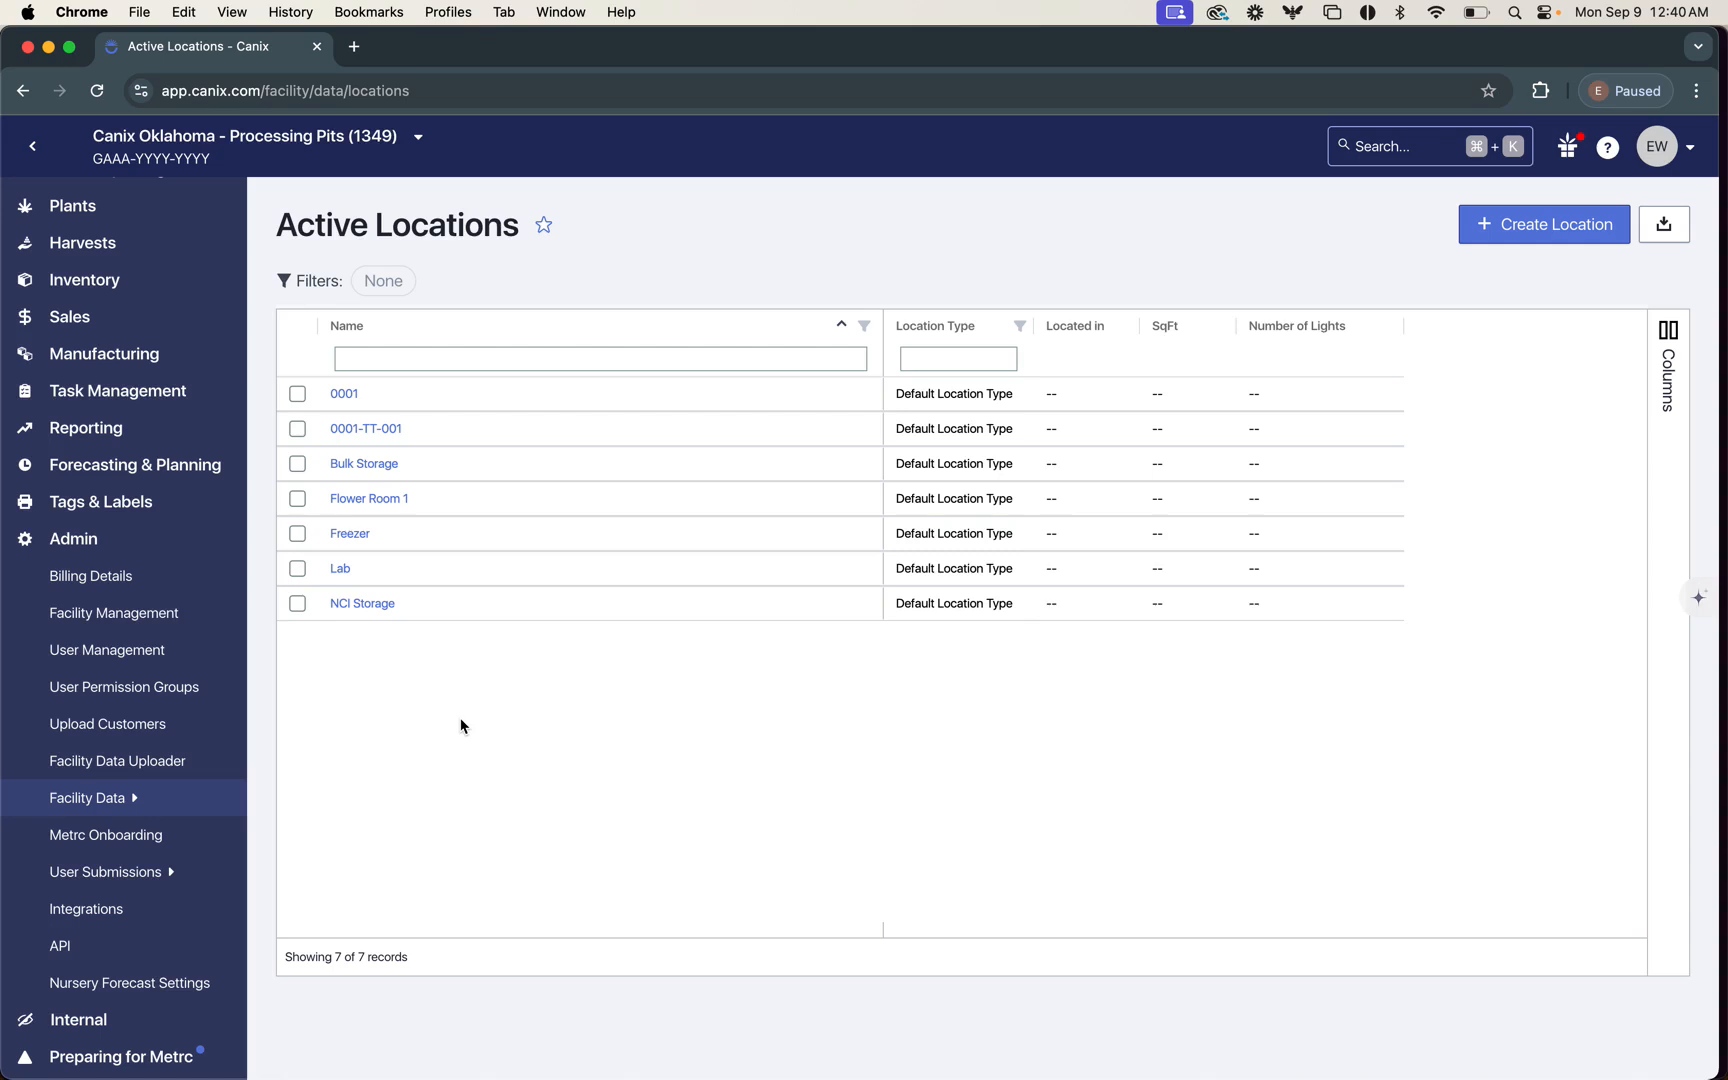
# Step: Open the list of all user submissions
pyautogui.moveTo(96, 880)
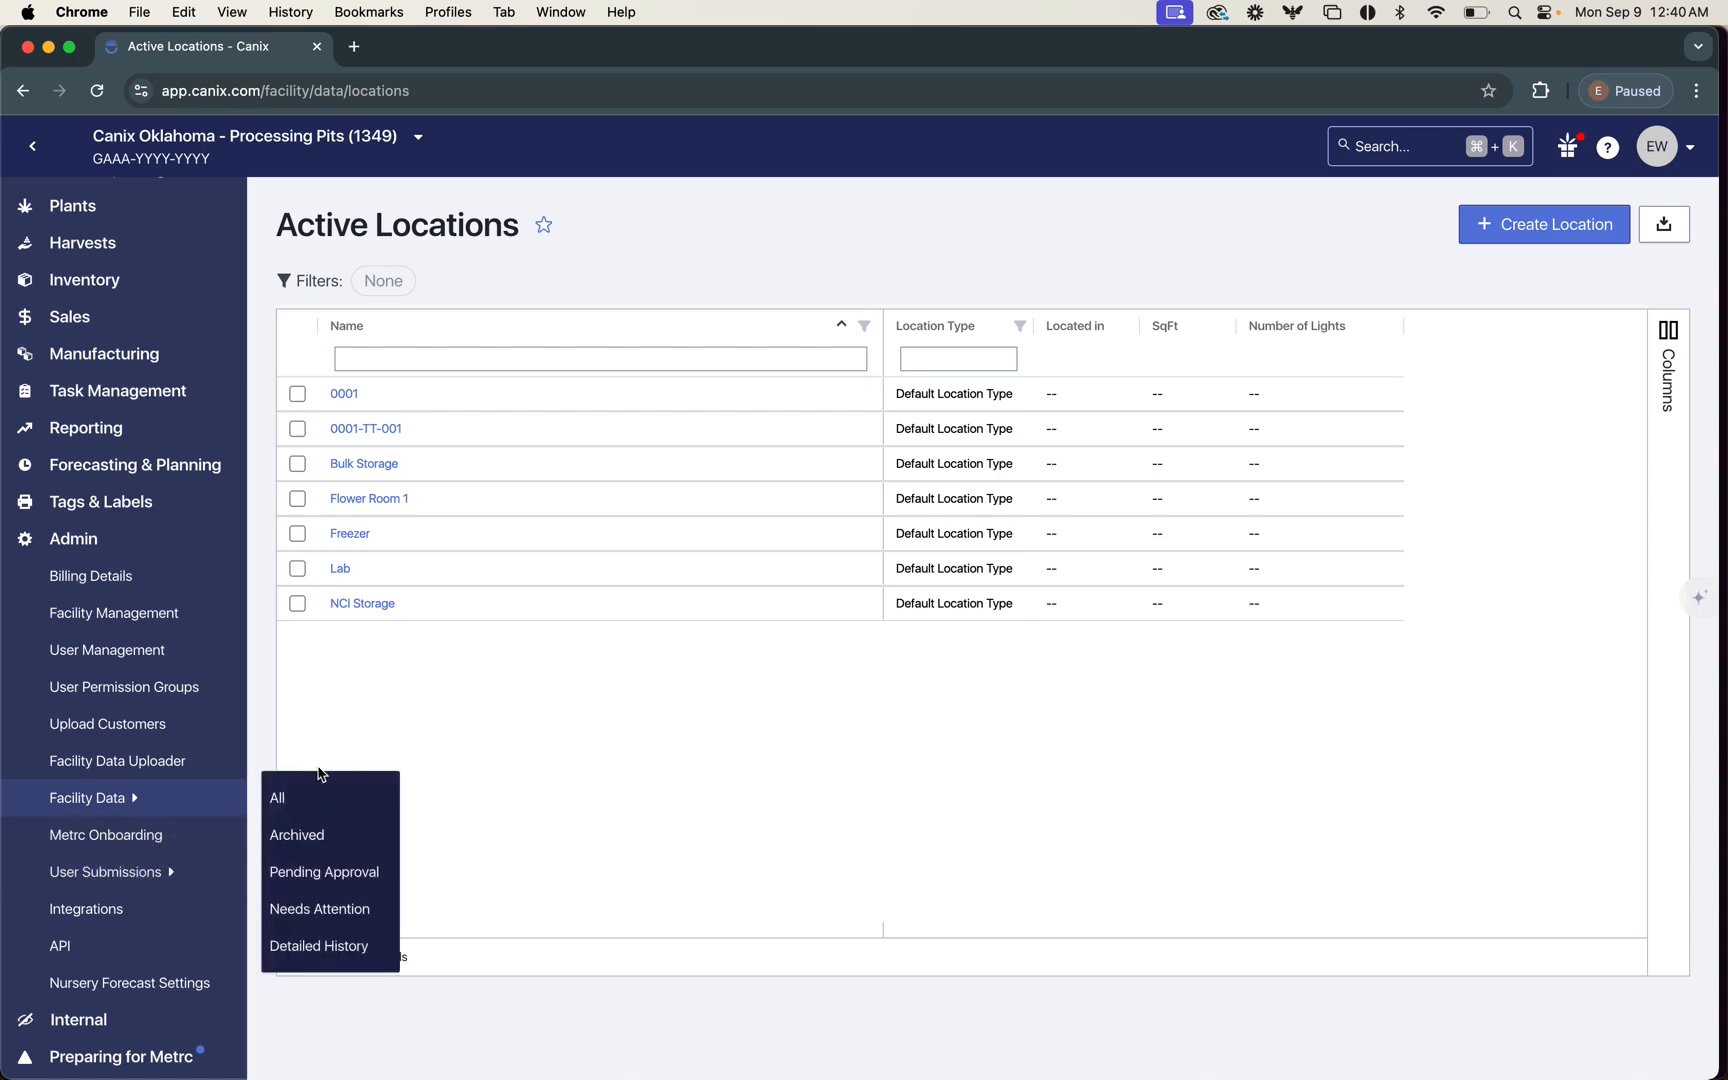
pyautogui.click(300, 797)
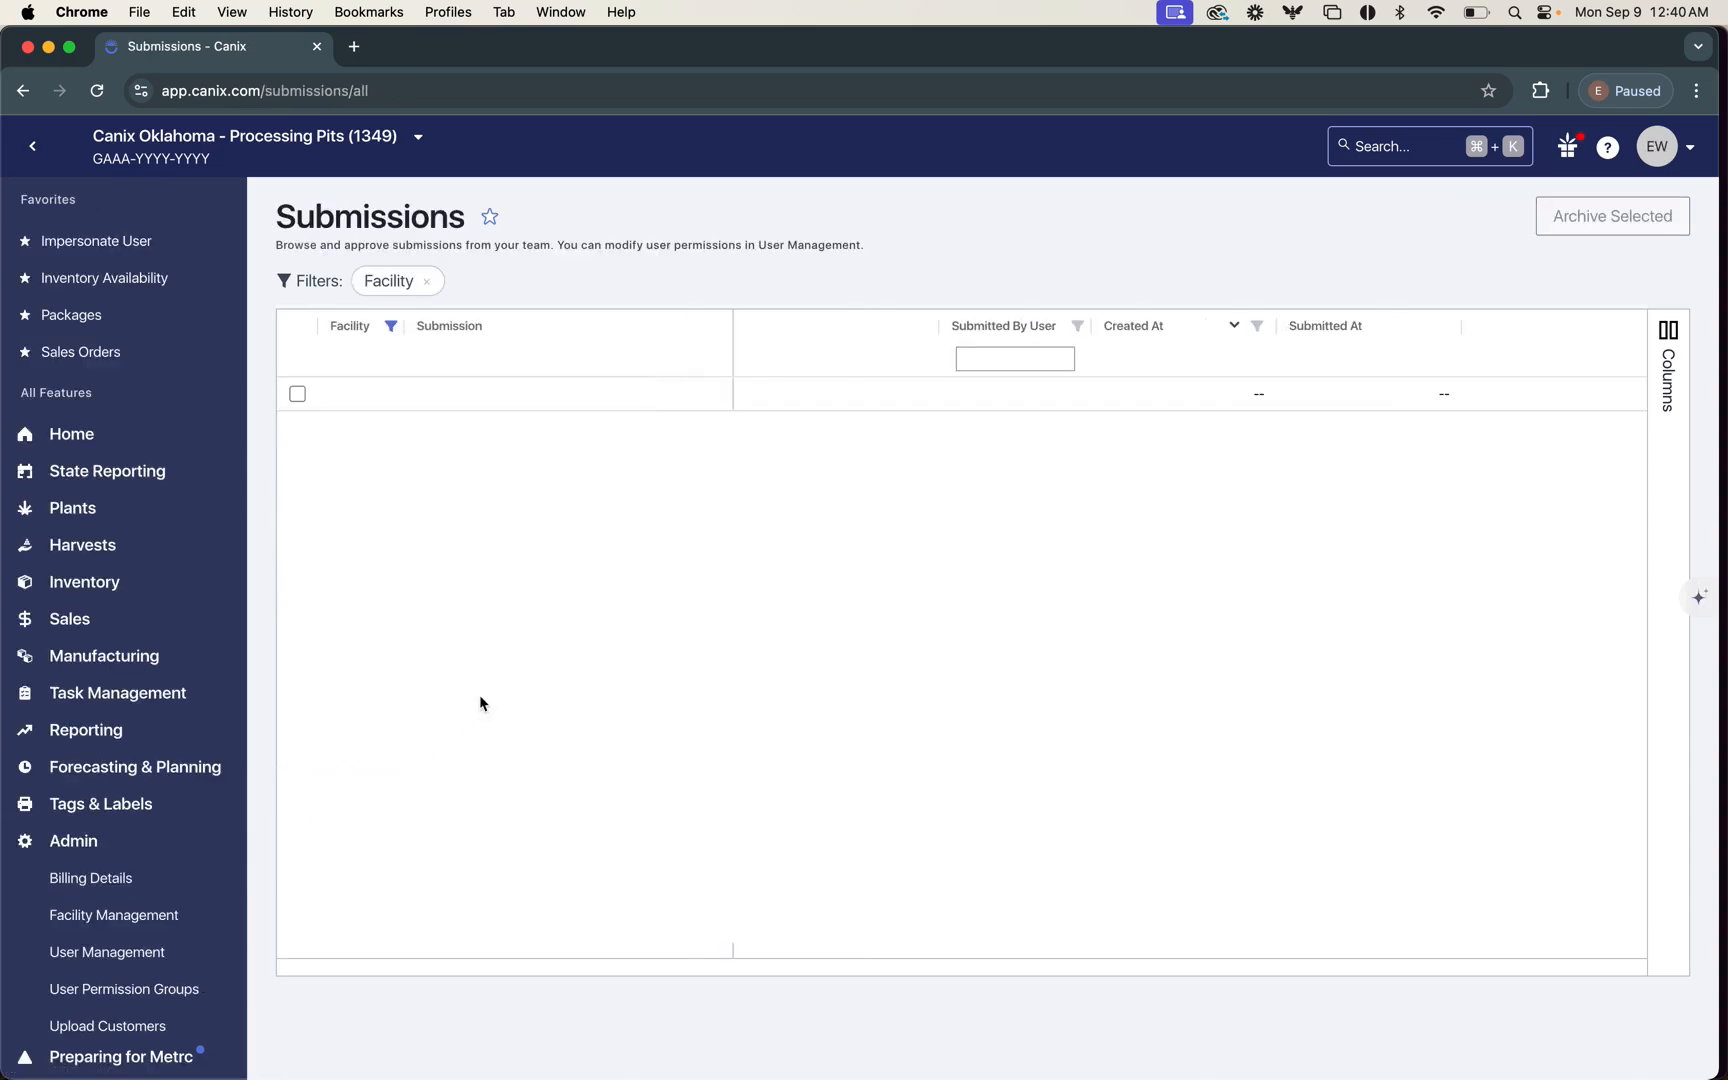